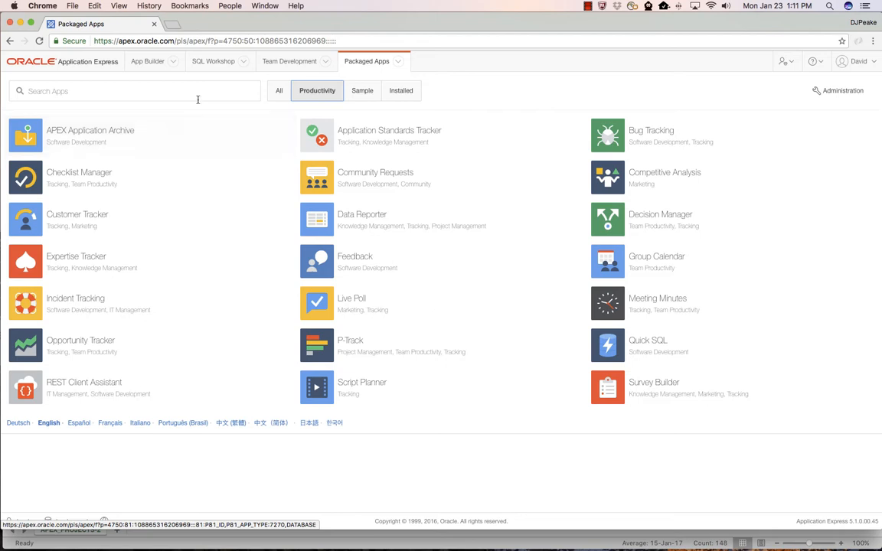
Open the SQL Scripts page of SQL Workshop.
left_click(205, 66)
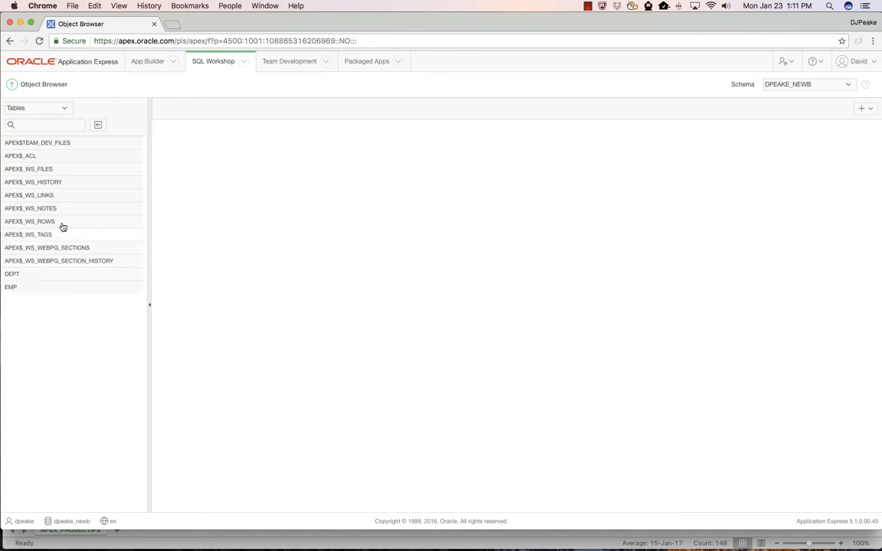
left_click(12, 85)
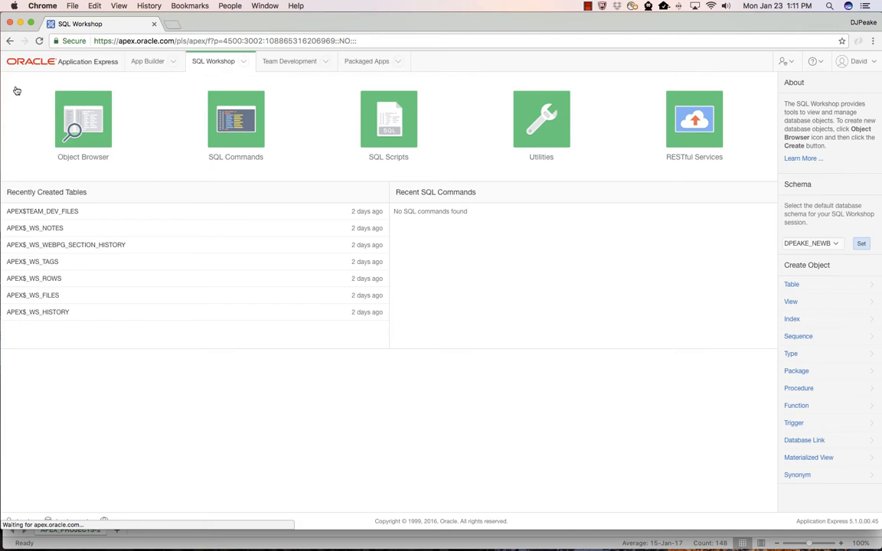
left_click(371, 119)
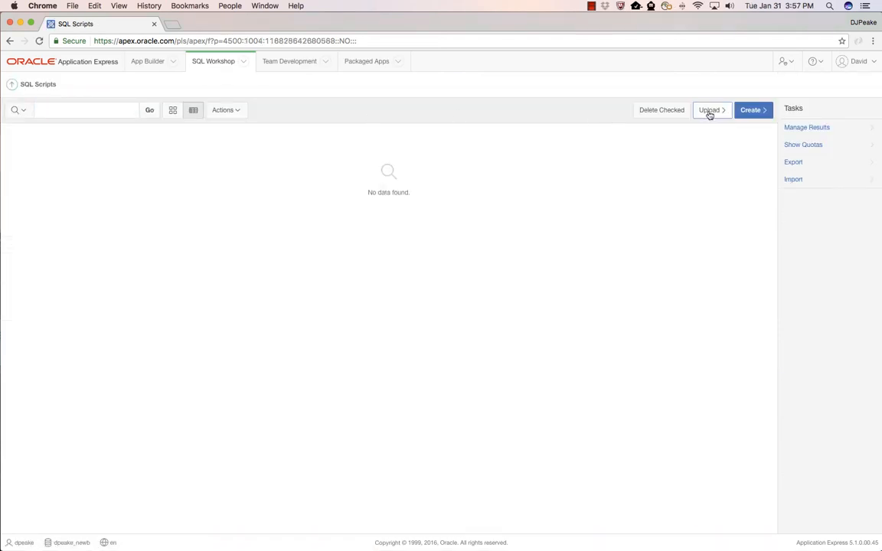
Upload the script file Demo_Project_Tables.sql from the Demo_Projects_51 folder, keeping the Unicode UTF-8 character set.
left_click(709, 109)
left_click(384, 221)
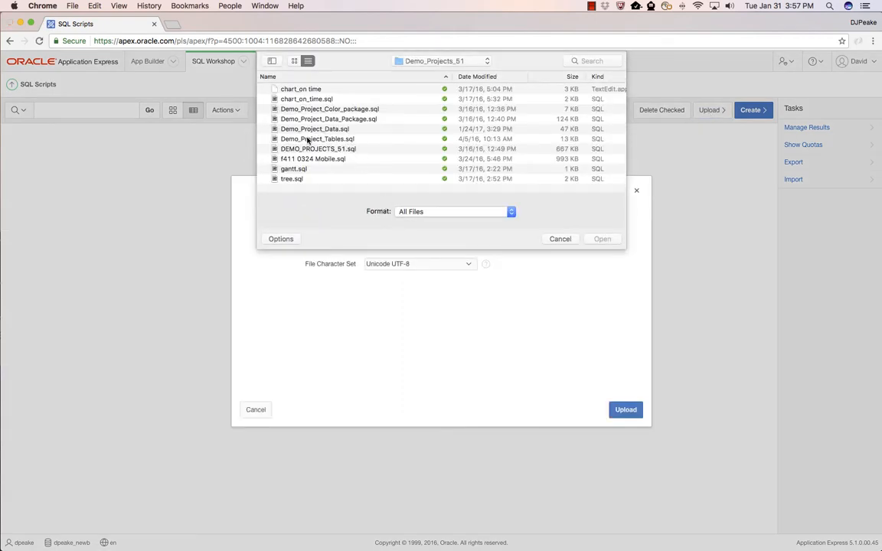
double_click(308, 140)
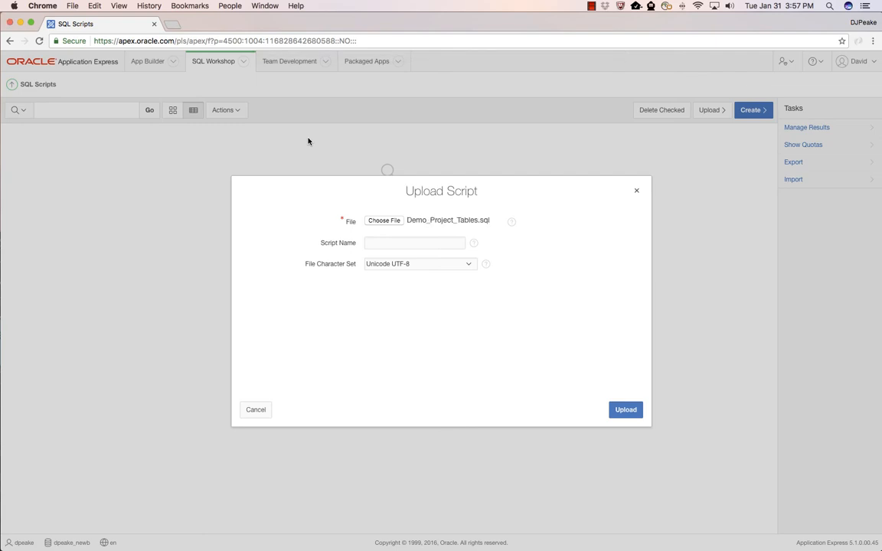
left_click(625, 410)
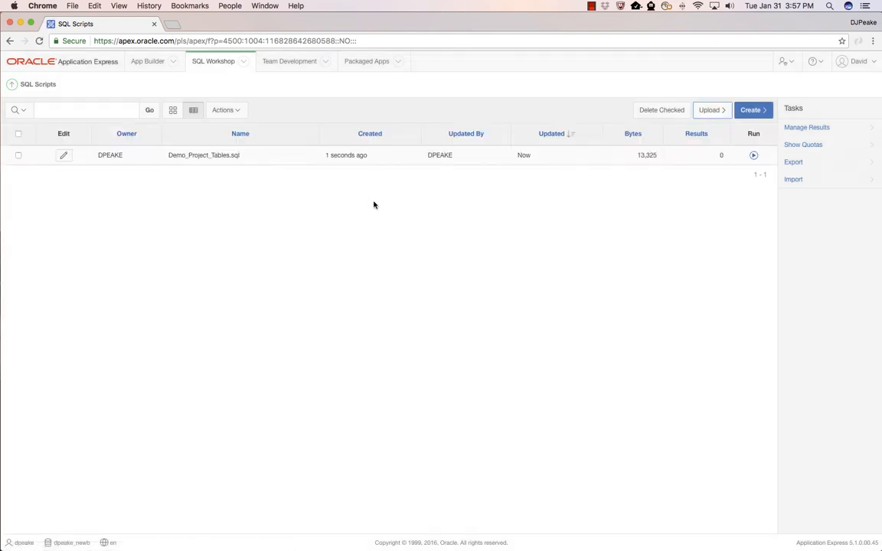
Open Demo_Project_Tables.sql for editing and review its table, constraint, index and trigger definitions.
left_click(64, 157)
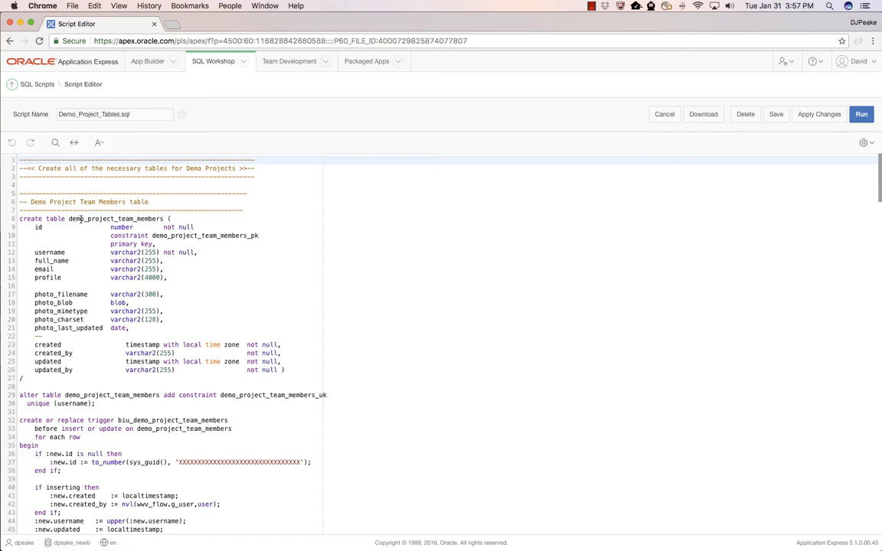
scroll(116, 302, "down", 5)
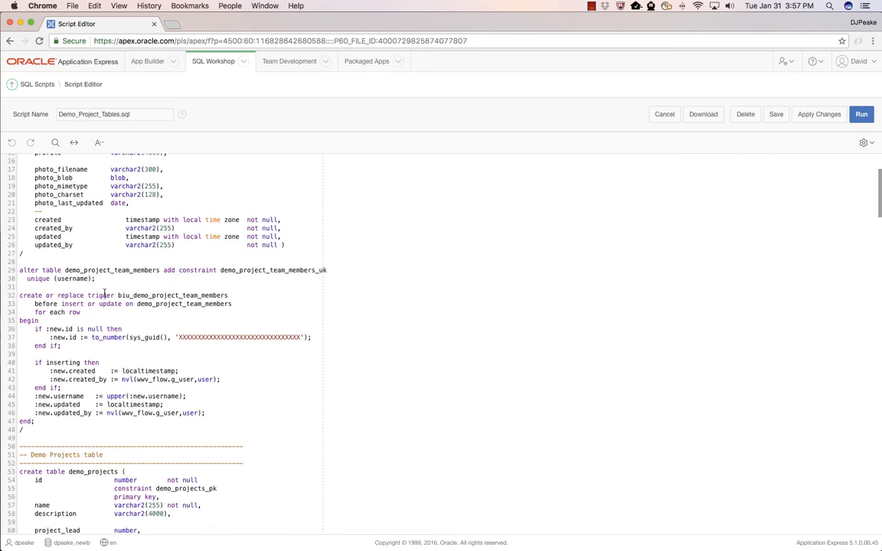
scroll(104, 294, "down", 9)
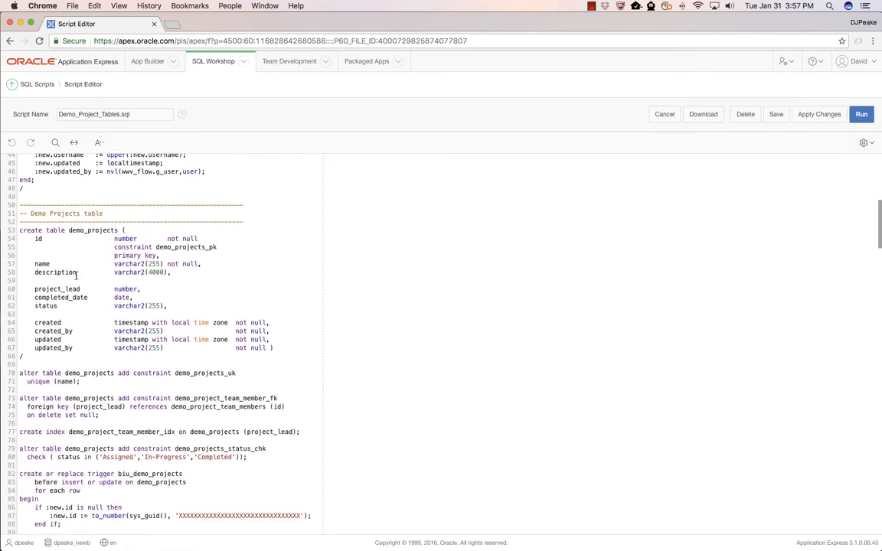
scroll(89, 263, "down", 5)
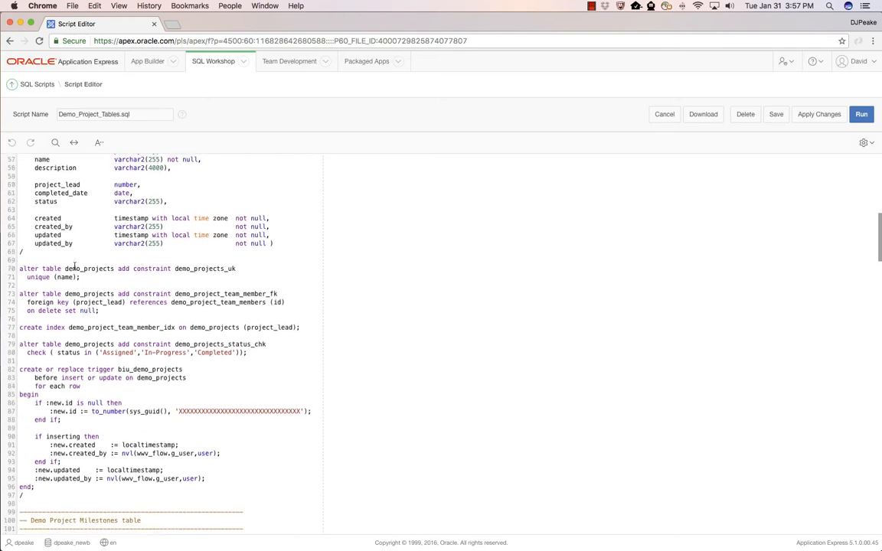
scroll(91, 287, "down", 4)
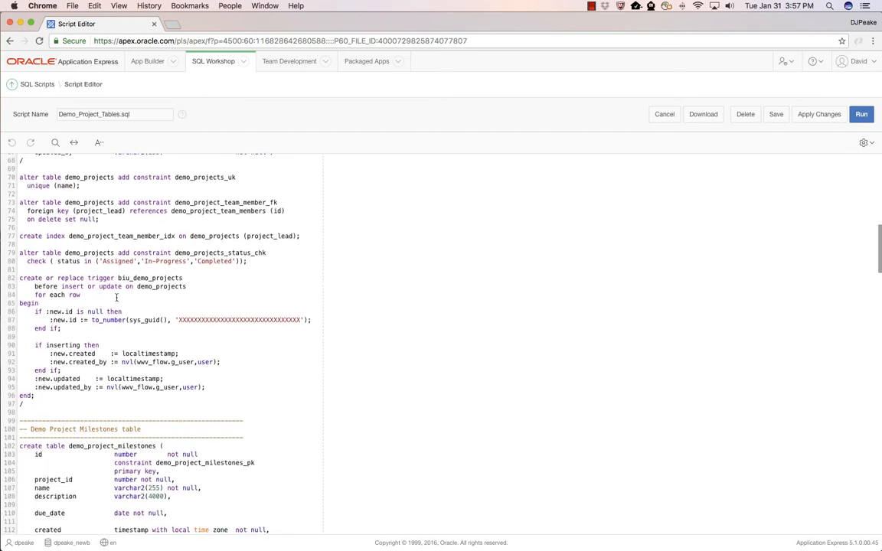
scroll(94, 309, "down", 10)
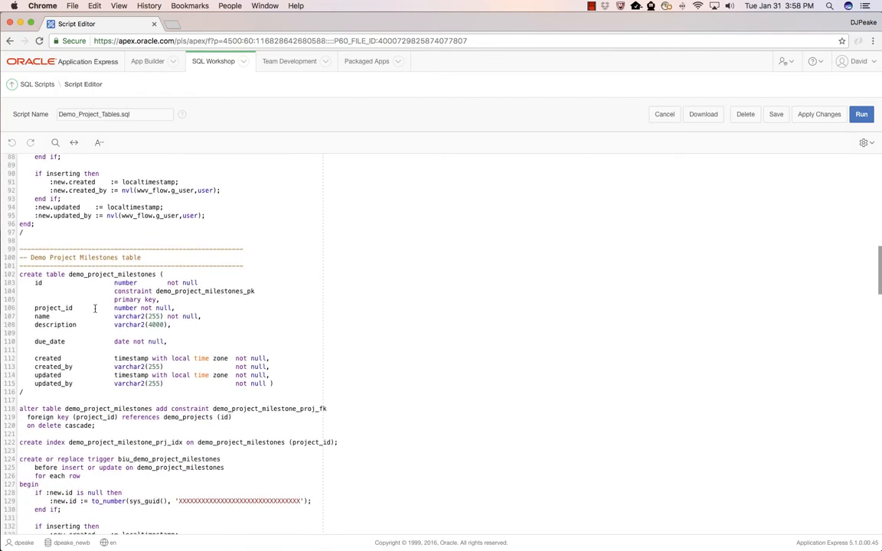
scroll(95, 308, "down", 20)
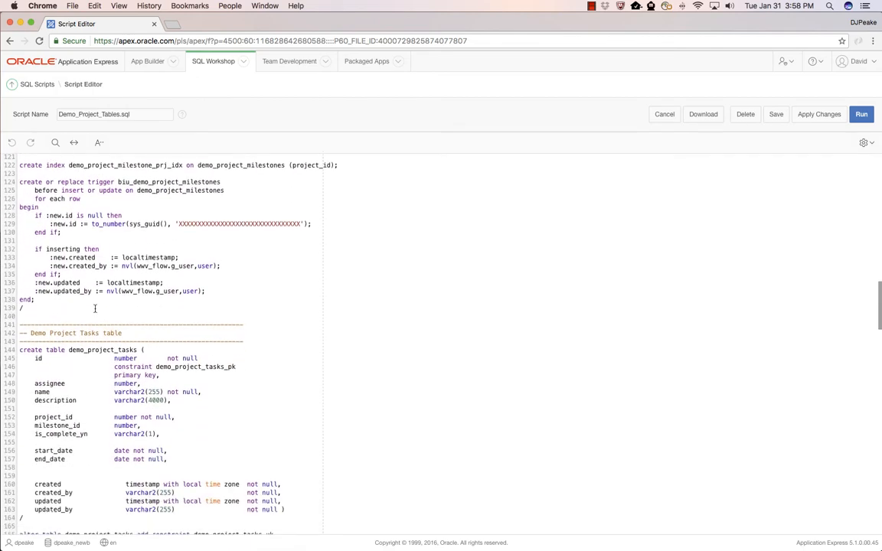
scroll(94, 308, "down", 20)
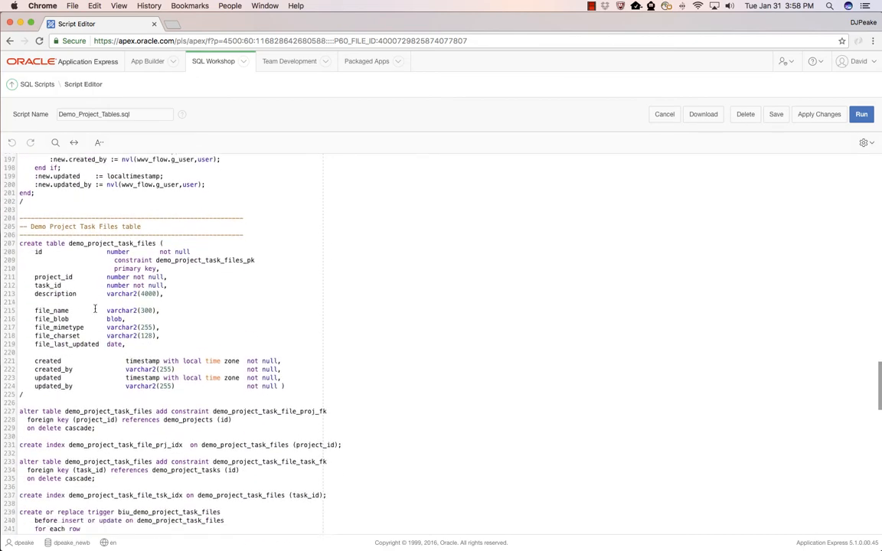
scroll(95, 309, "down", 5)
scroll(95, 309, "up", 20)
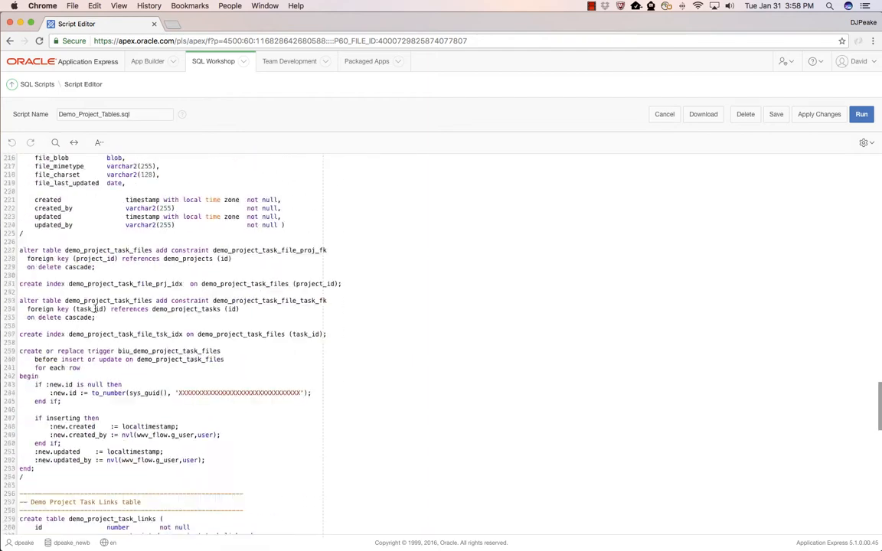
Run the Demo_Project_Tables.sql script in the DPEAKE_NEWB schema and view its results summary.
left_click(860, 117)
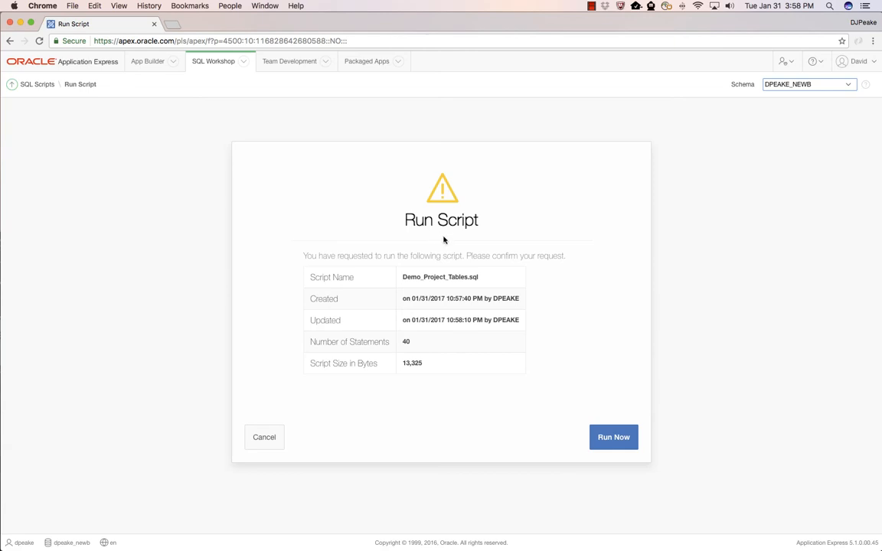
left_click(612, 442)
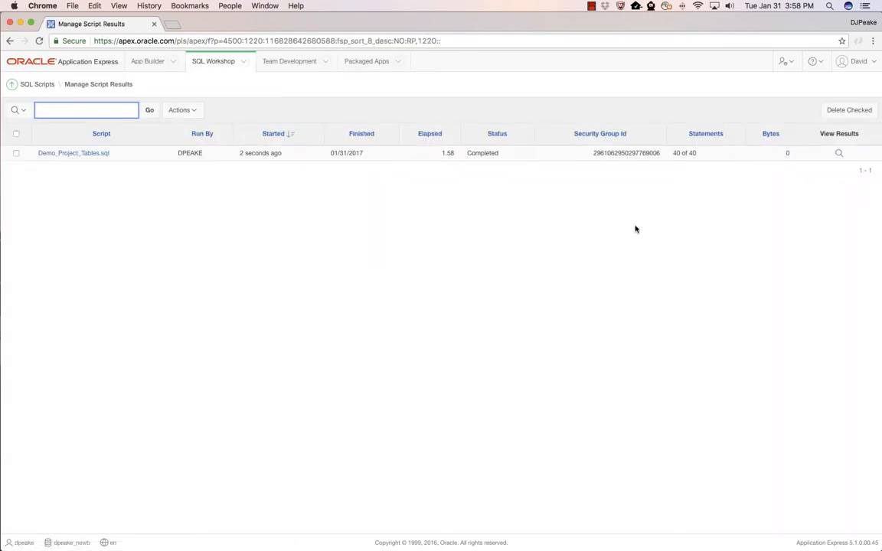
left_click(838, 153)
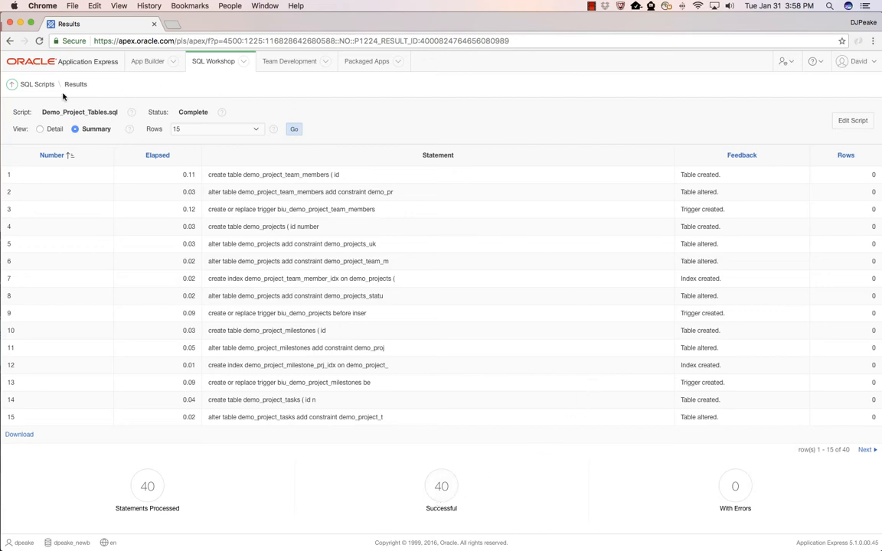
Return to the SQL scripts list and upload the script file Demo_Project_Data.sql with the Unicode UTF-8 character set.
left_click(39, 85)
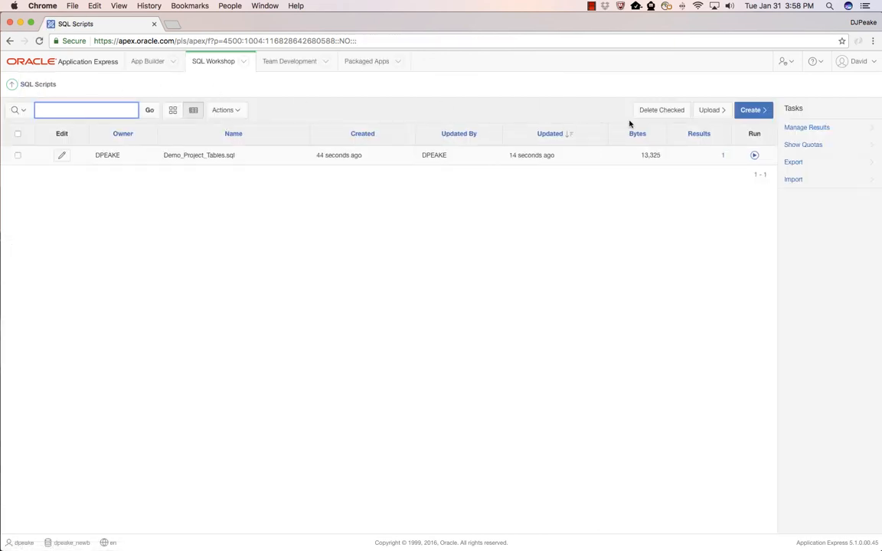
left_click(718, 112)
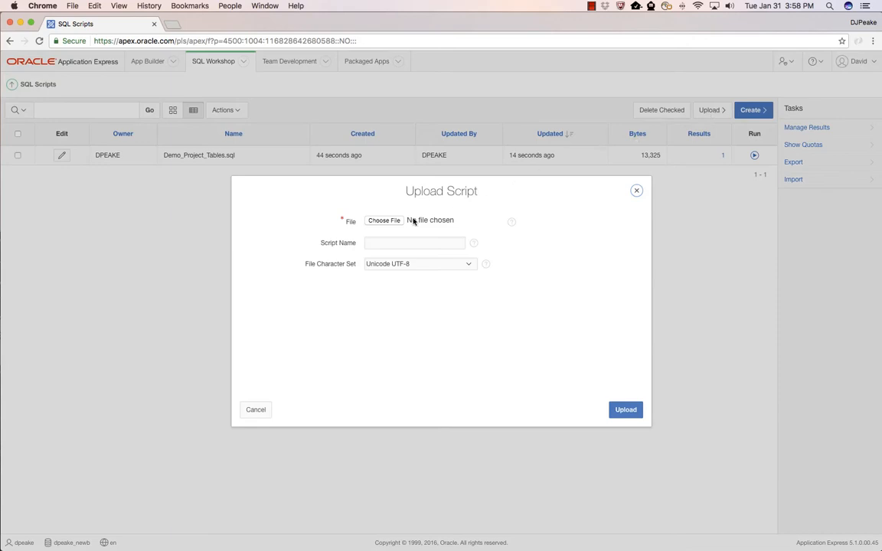
left_click(383, 221)
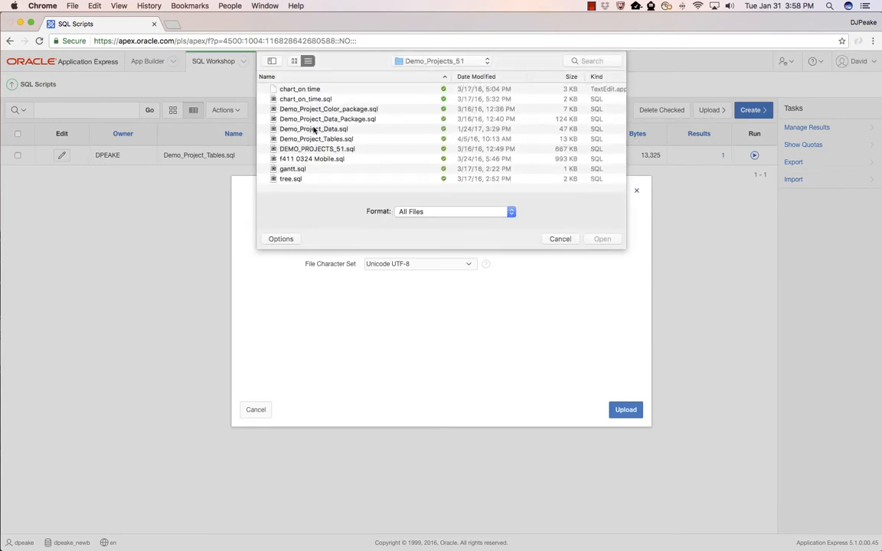
double_click(313, 130)
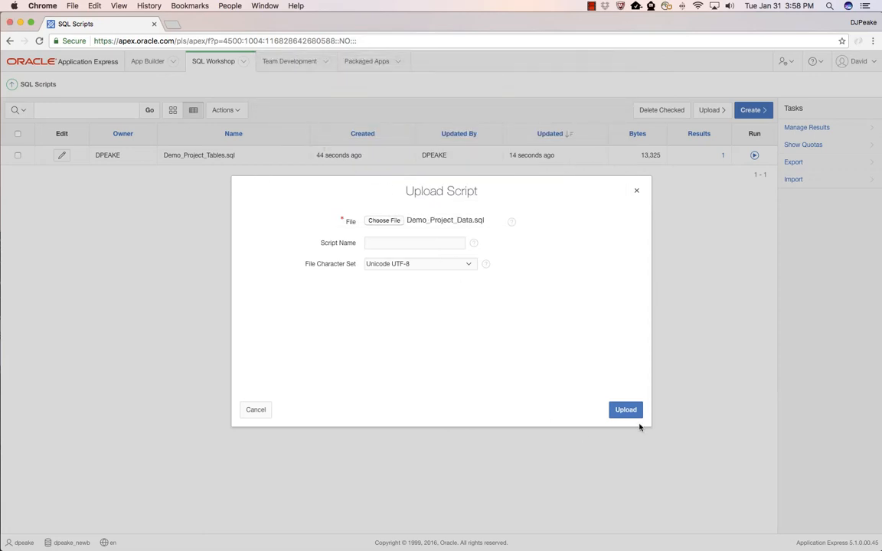
left_click(626, 410)
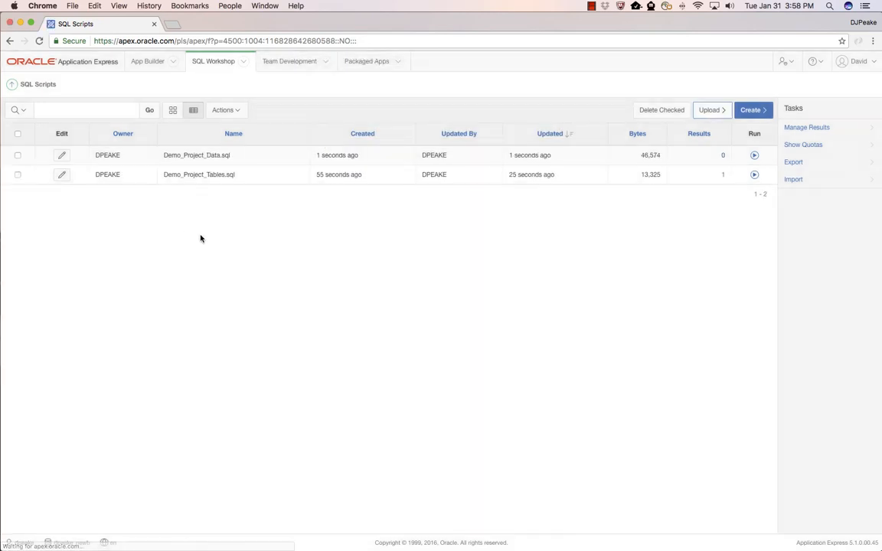
Open Demo_Project_Data.sql for editing and review its inserts for constraint messages, team members, projects and tasks.
left_click(61, 155)
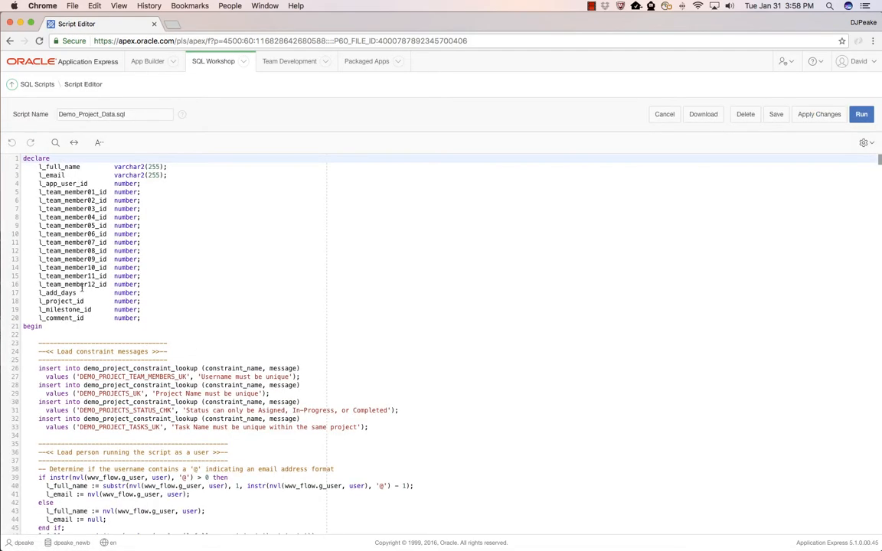
scroll(82, 288, "down", 4)
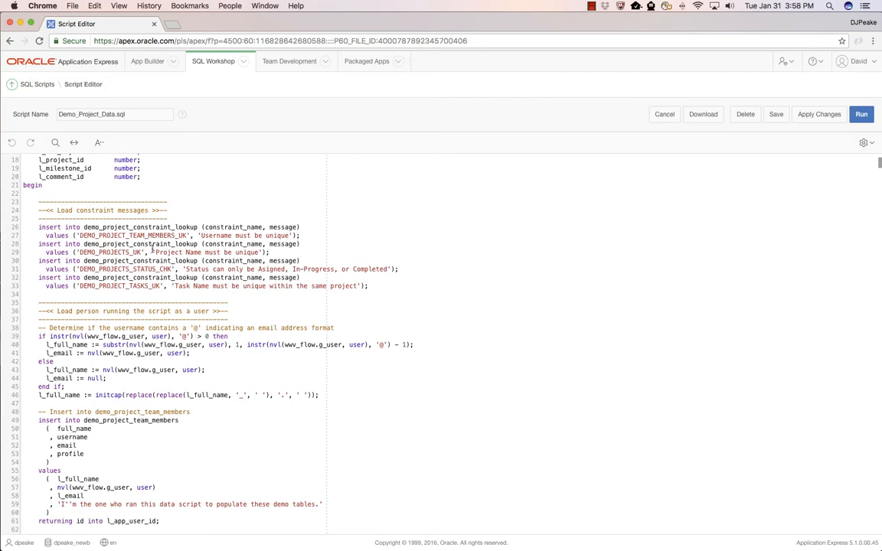
scroll(147, 278, "down", 3)
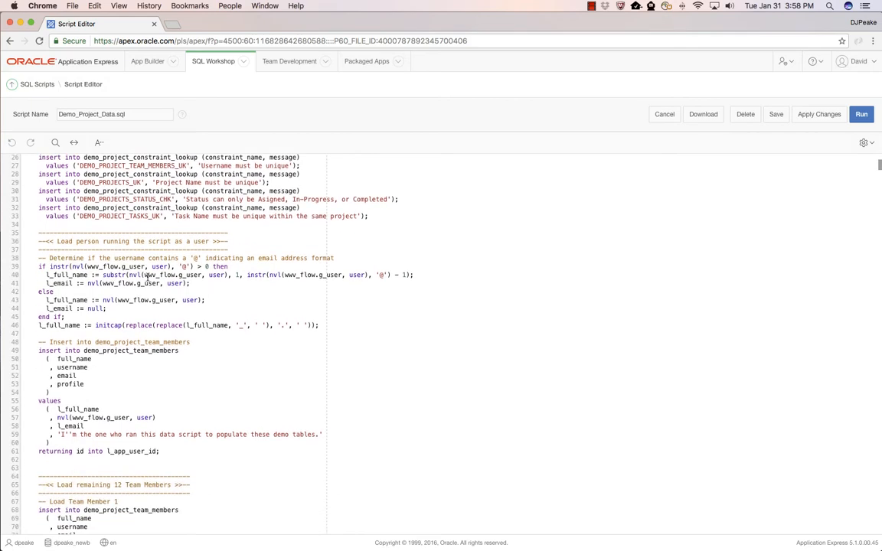
scroll(84, 257, "down", 1)
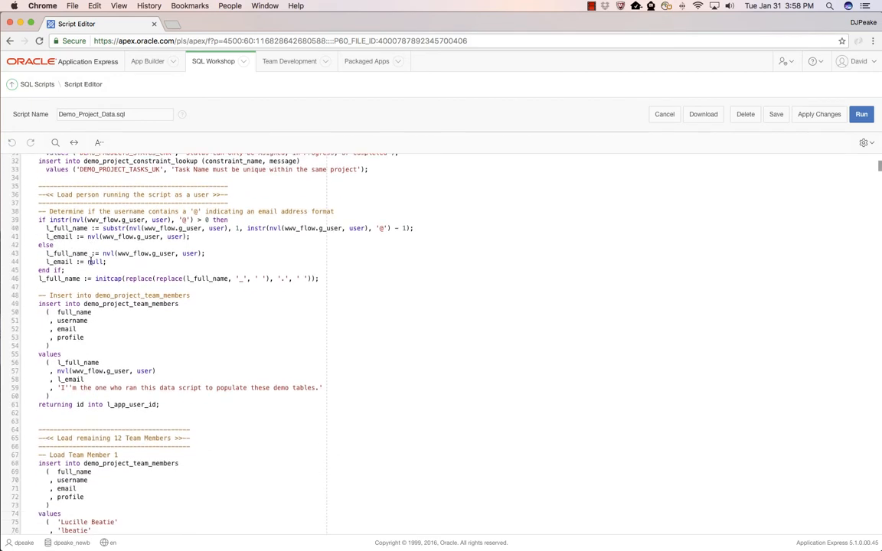
scroll(143, 285, "down", 7)
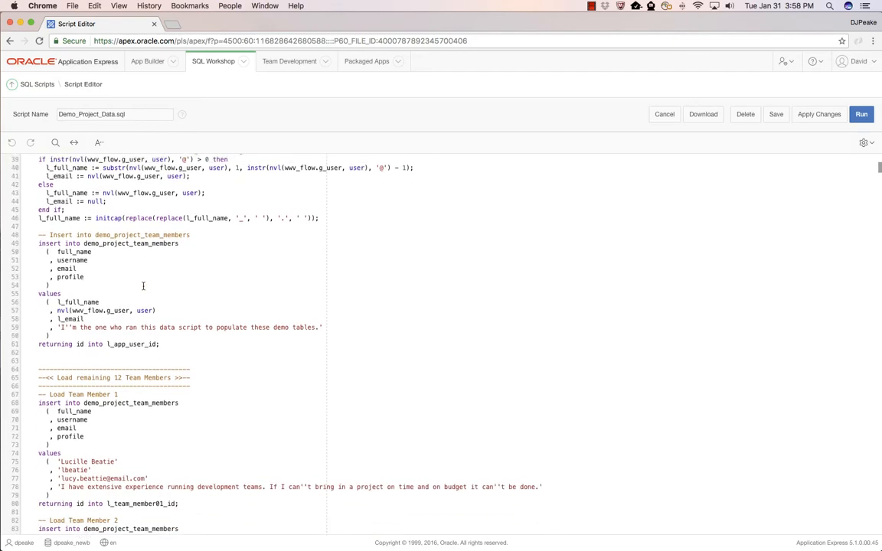
scroll(143, 286, "down", 20)
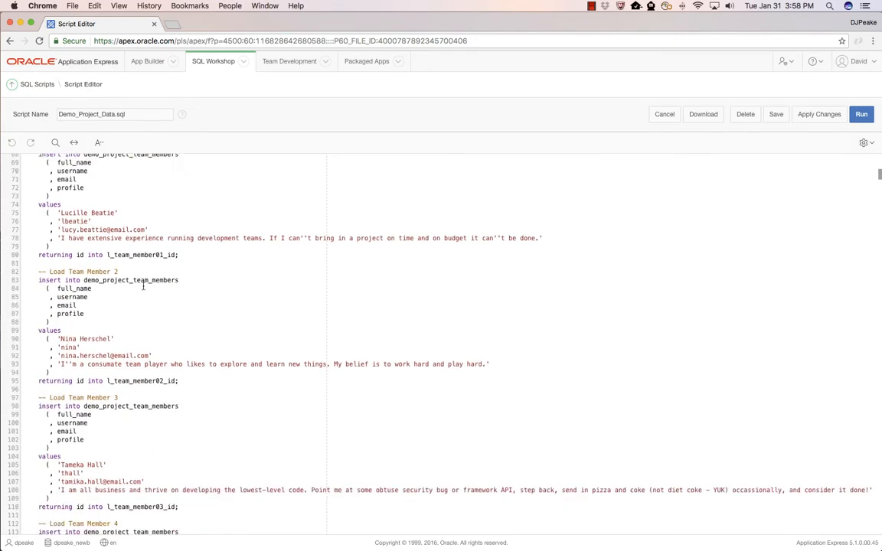
scroll(142, 285, "down", 20)
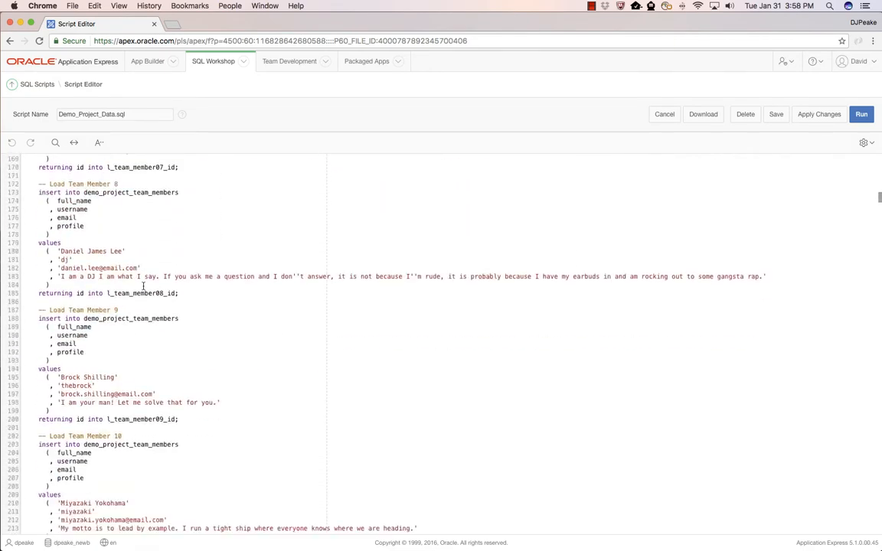
scroll(142, 286, "up", 4)
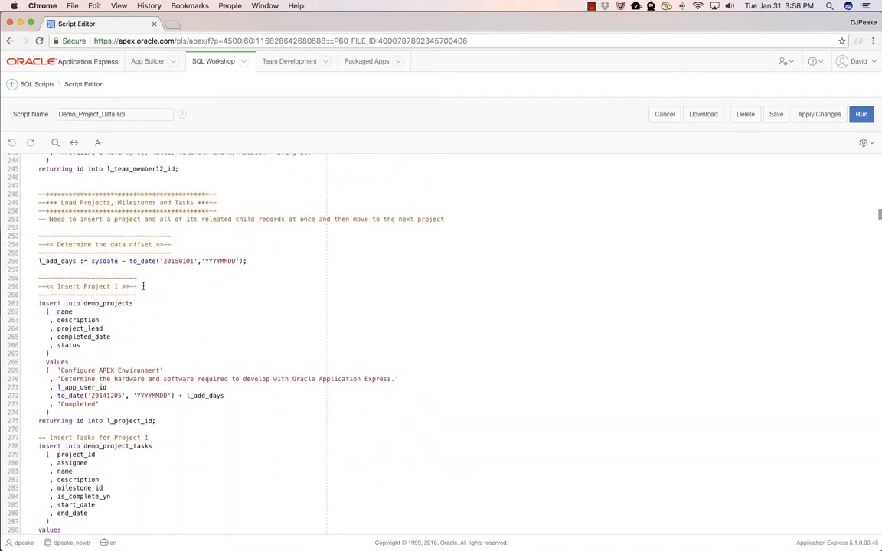
scroll(142, 285, "down", 1)
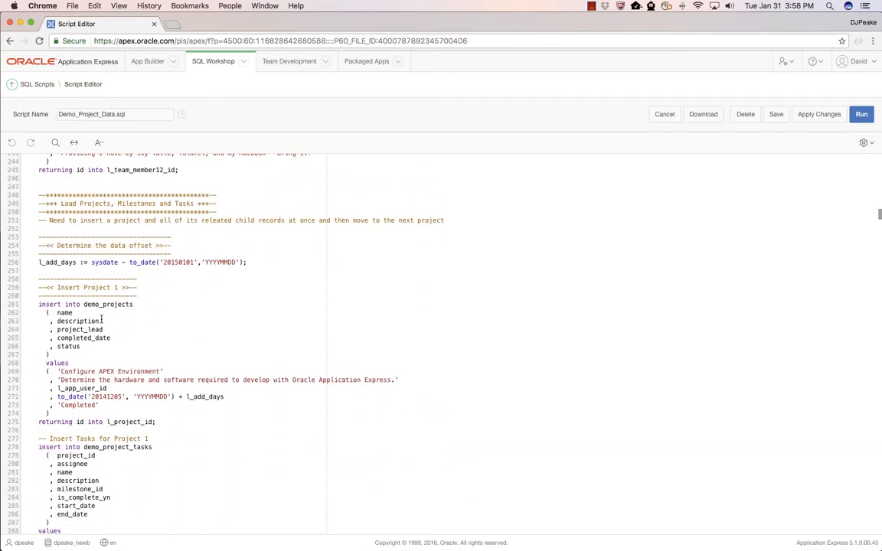
scroll(101, 320, "down", 8)
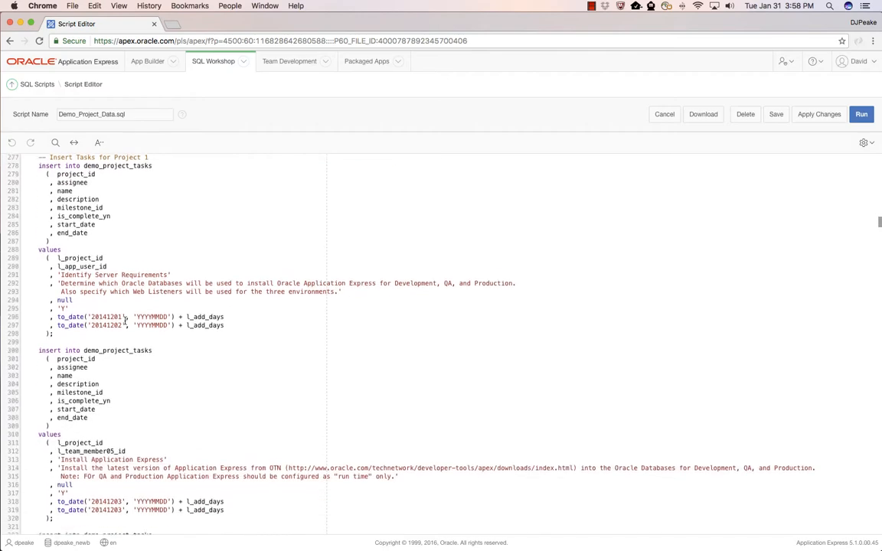
scroll(126, 320, "down", 3)
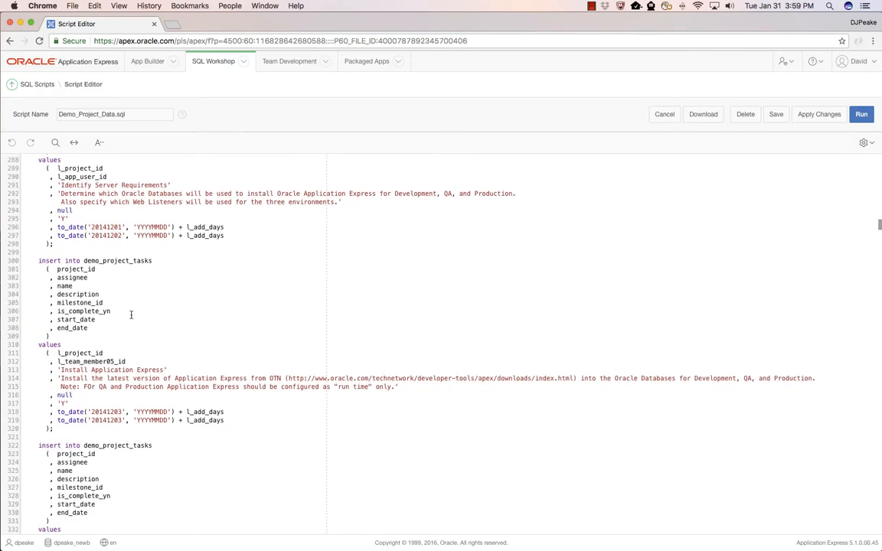
scroll(131, 314, "down", 8)
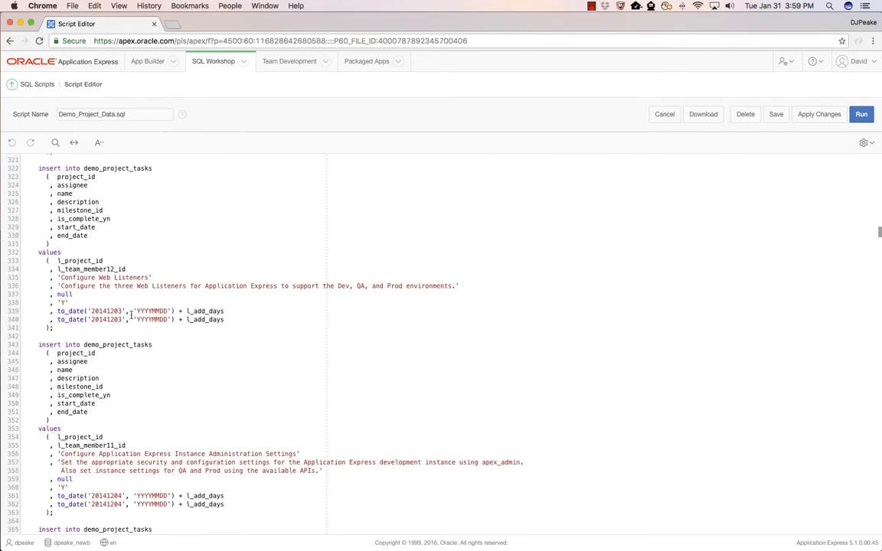
Run the Demo_Project_Data.sql script and confirm the run request.
left_click(861, 115)
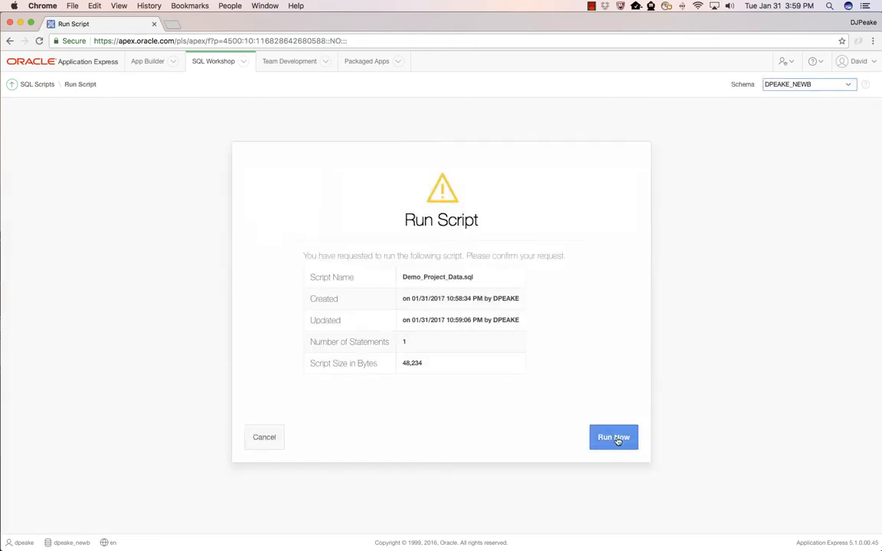
left_click(617, 441)
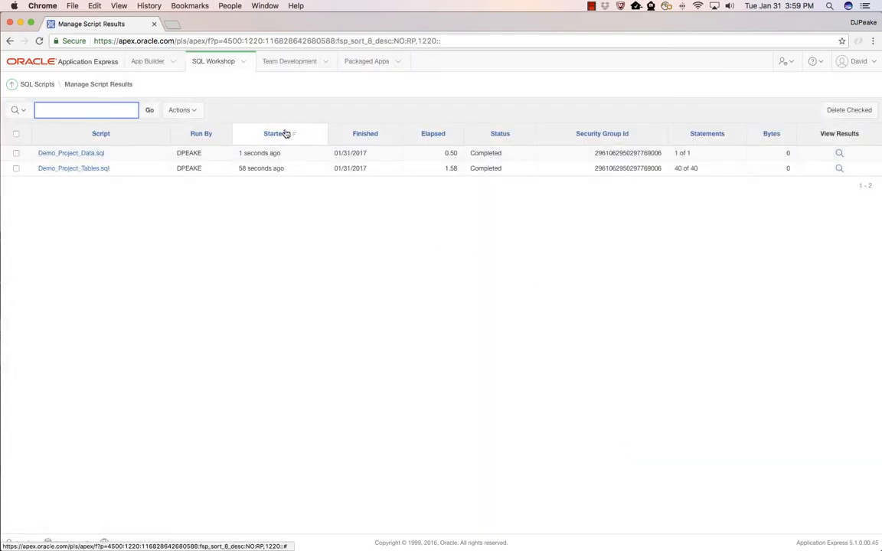
Open the Object Browser and examine the columns and data rows of the DEMO_PROJECTS table.
left_click(15, 85)
left_click(83, 126)
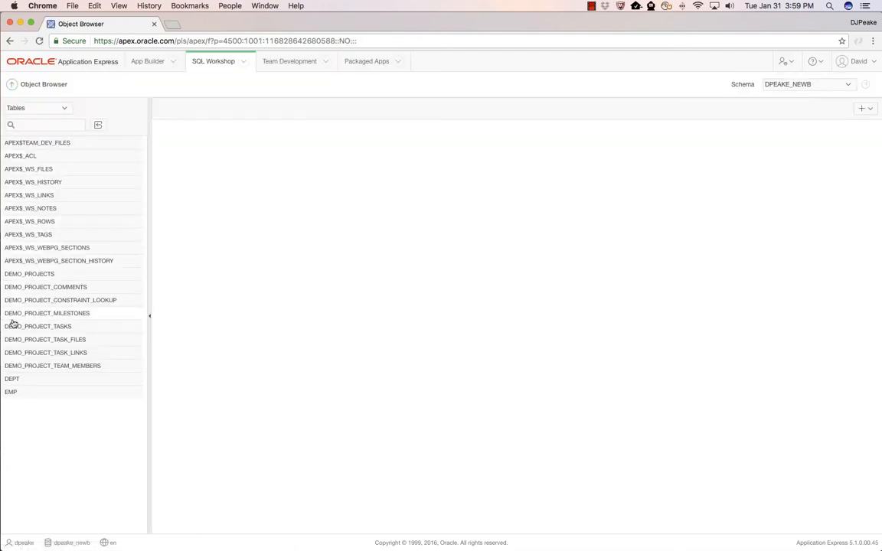
left_click(44, 276)
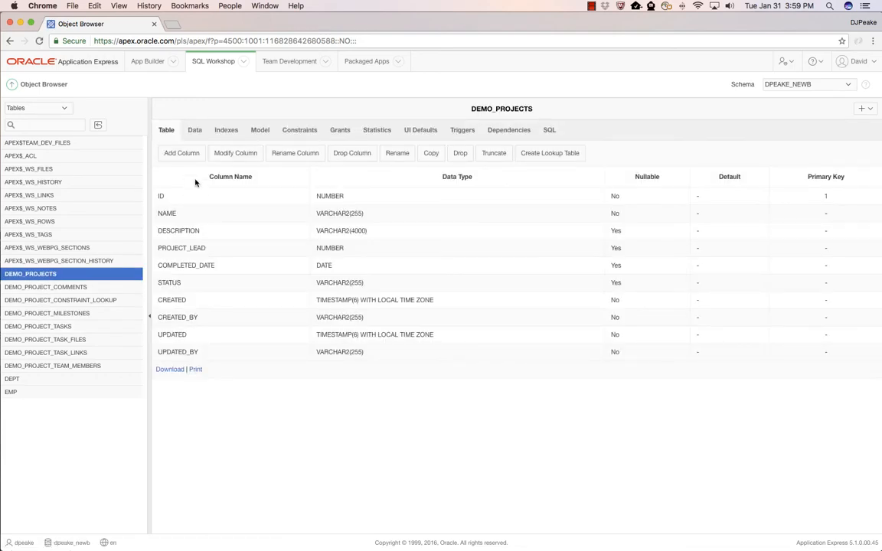
left_click(195, 131)
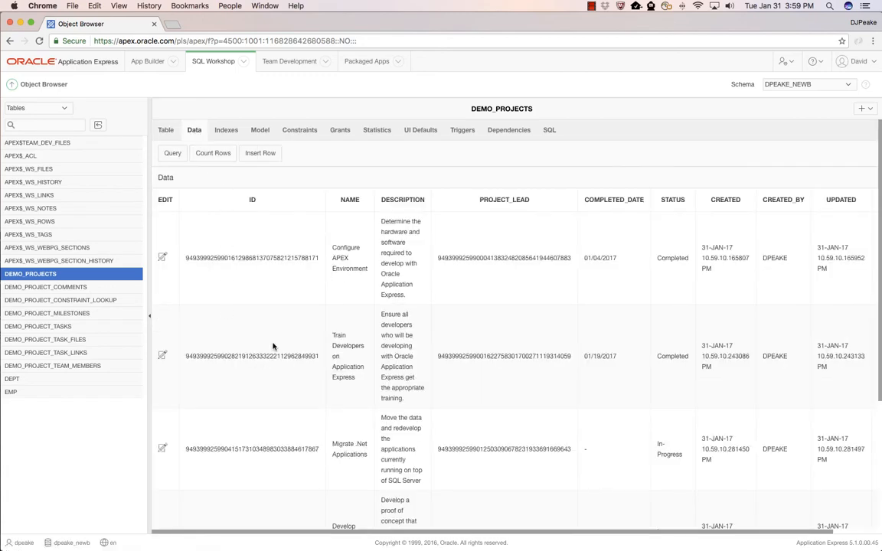
scroll(276, 338, "down", 5)
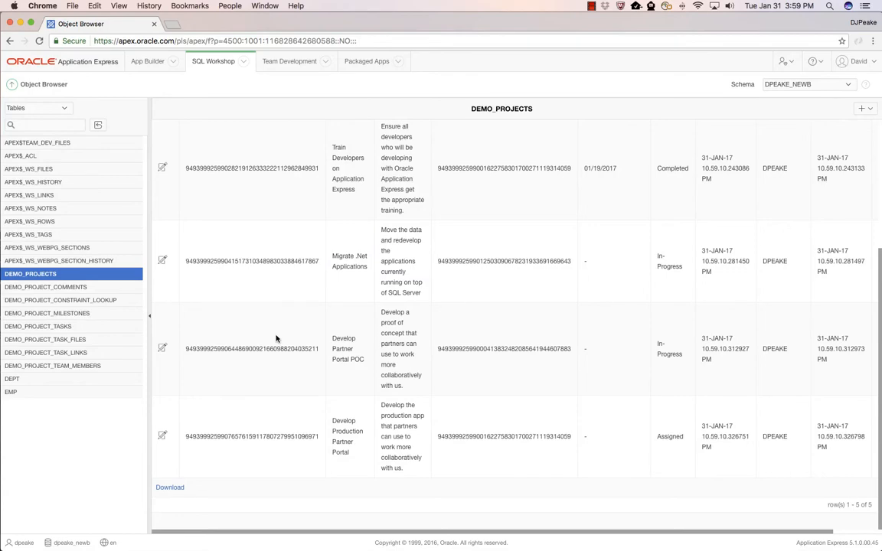
scroll(276, 339, "up", 5)
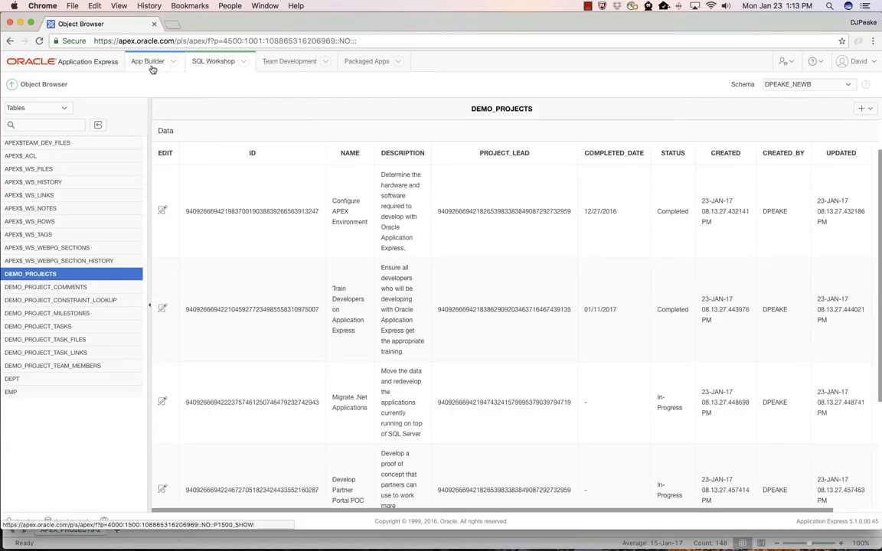
Start creating a desktop application named Demo Projects and proceed to its page definitions.
left_click(174, 62)
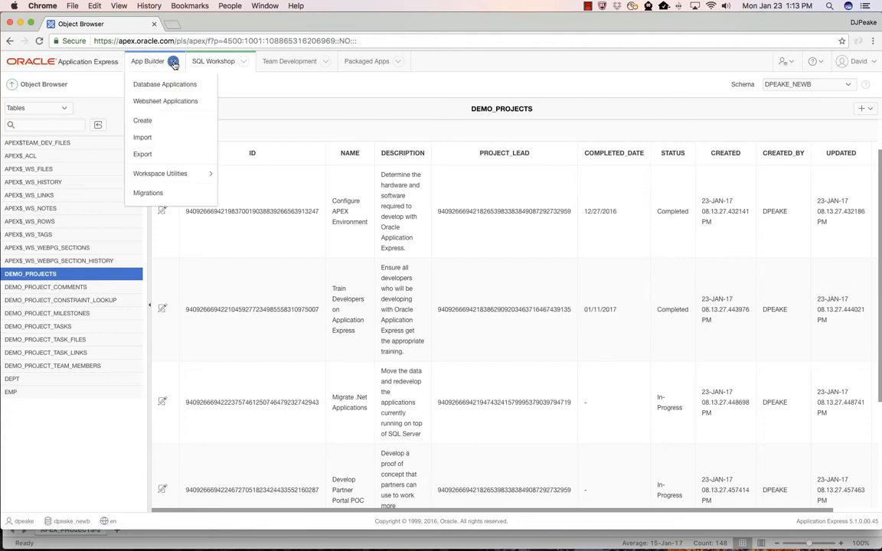
left_click(156, 122)
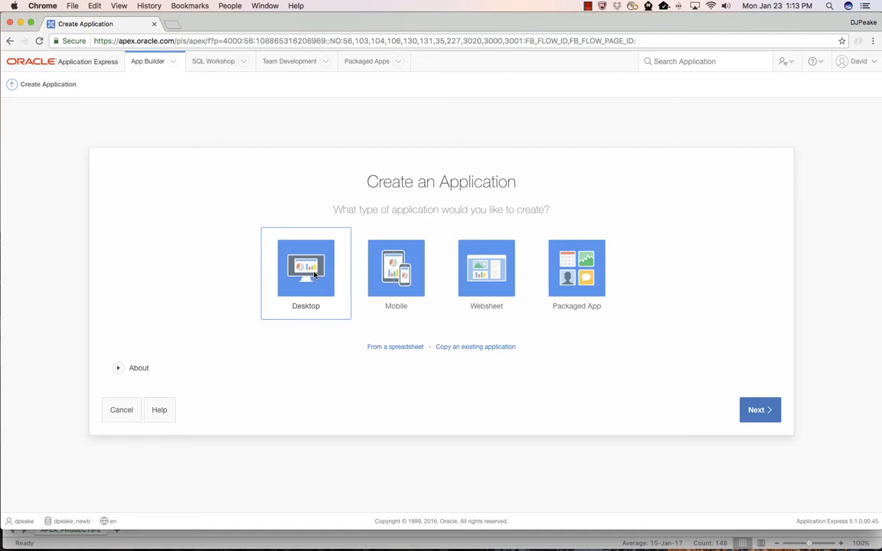
left_click(313, 276)
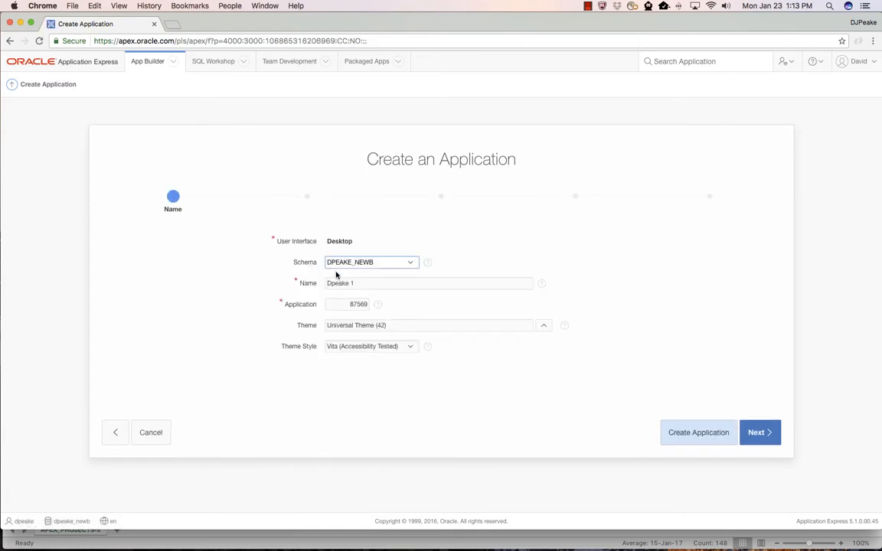
left_click_drag(372, 282, 286, 281)
type("Demo Projects")
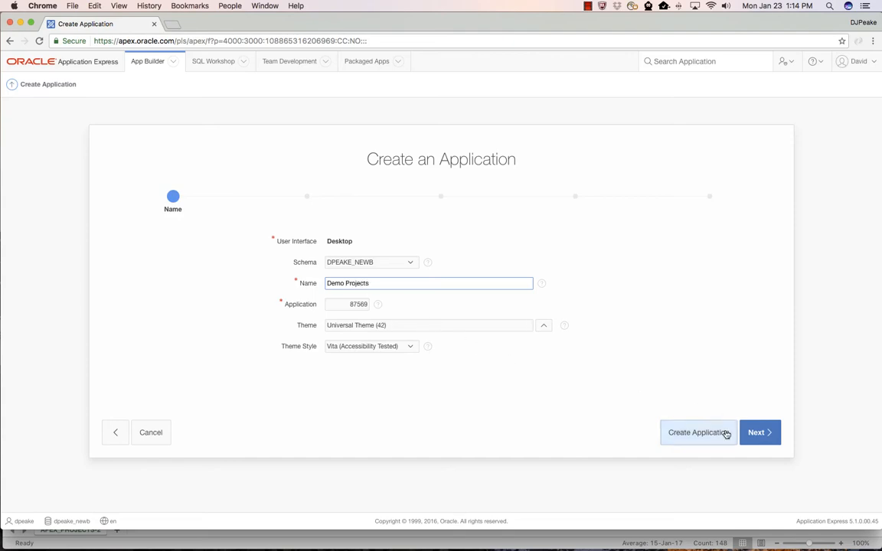
left_click(756, 432)
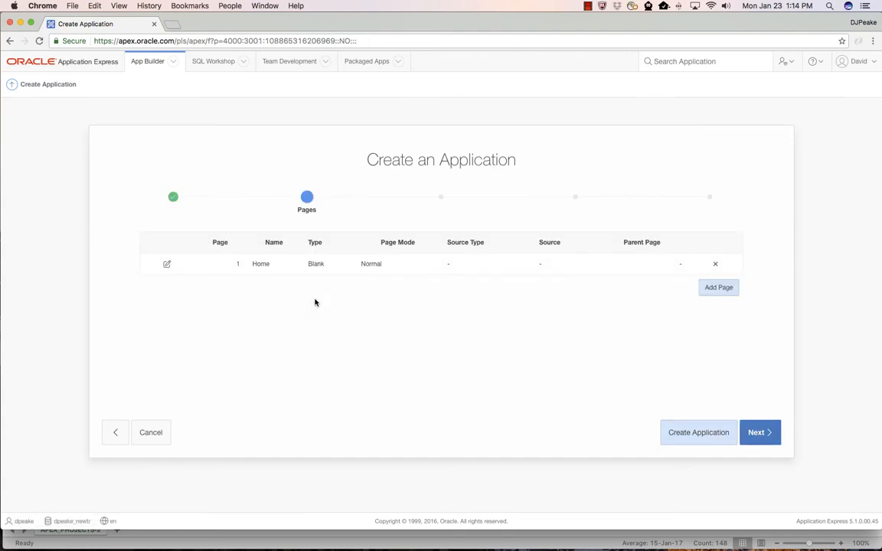
Add a top-level Report and Form page on the DEMO_PROJECTS table, keeping the Interactive Report type.
left_click(717, 288)
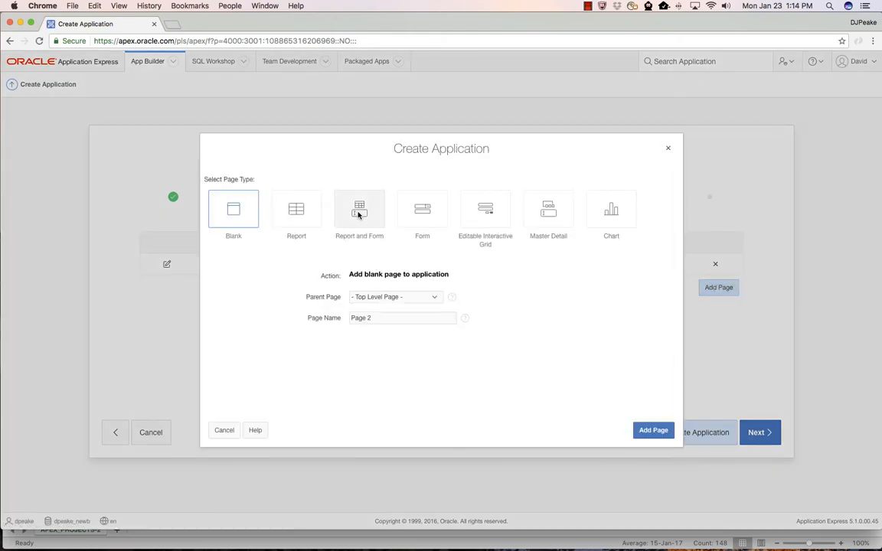
left_click(359, 214)
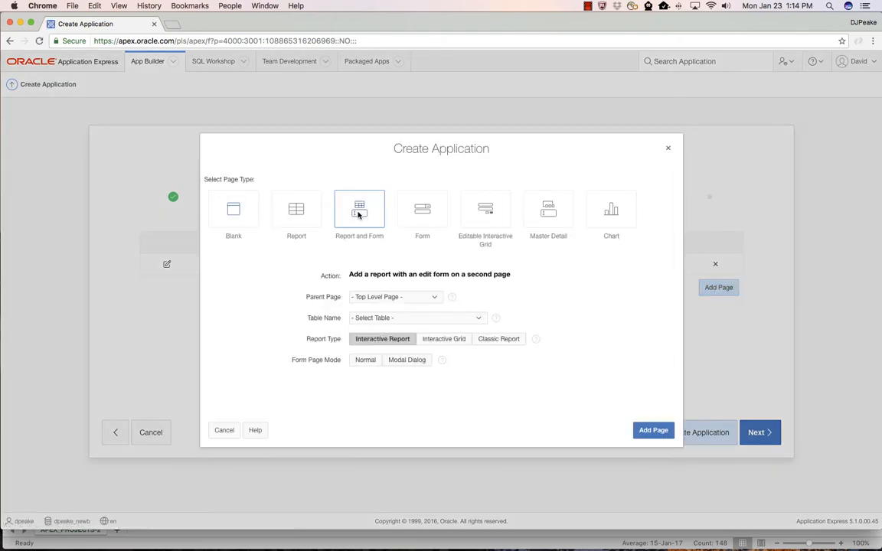
left_click(408, 319)
left_click(412, 410)
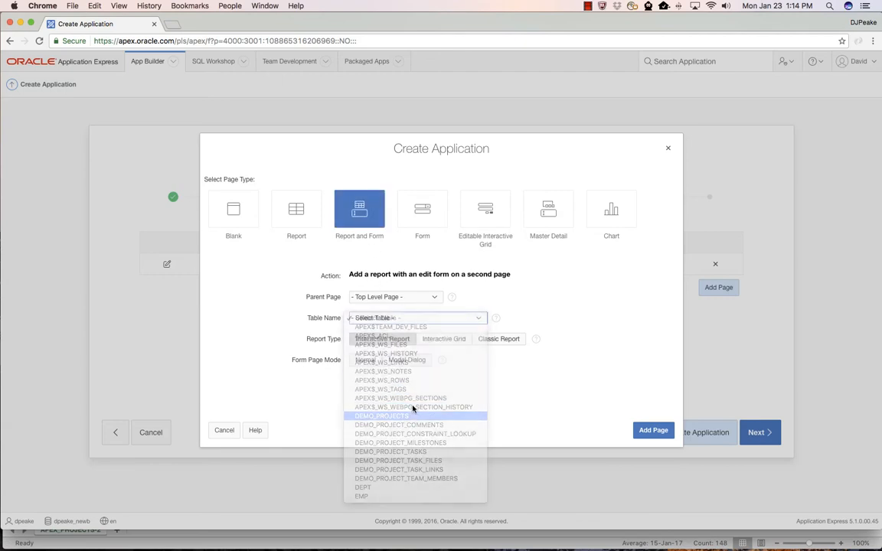
left_click(662, 433)
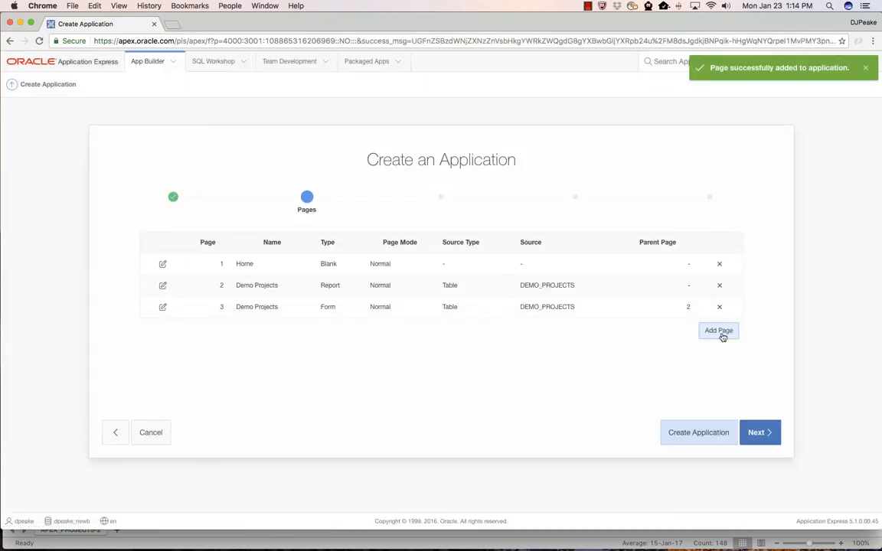
Add a top-level Editable Interactive Grid page based on the DEMO_PROJECT_MILESTONES table.
left_click(718, 331)
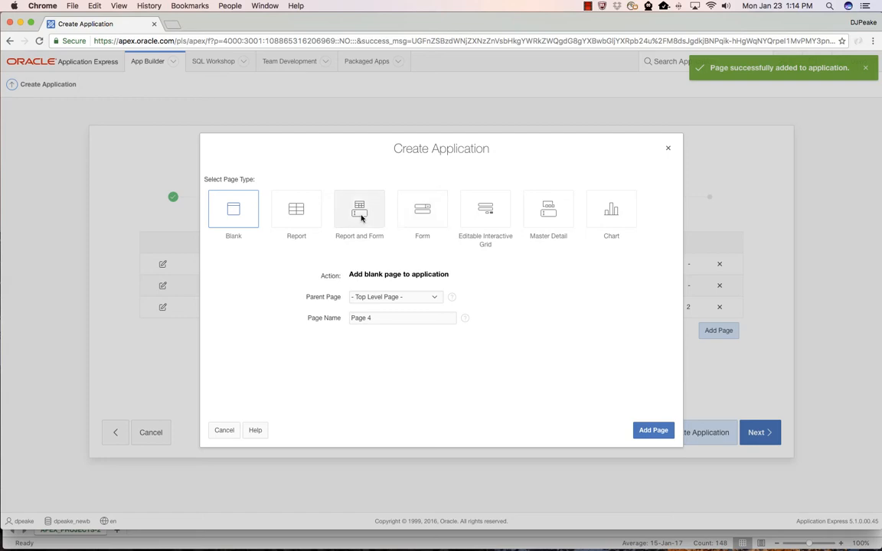
left_click(476, 221)
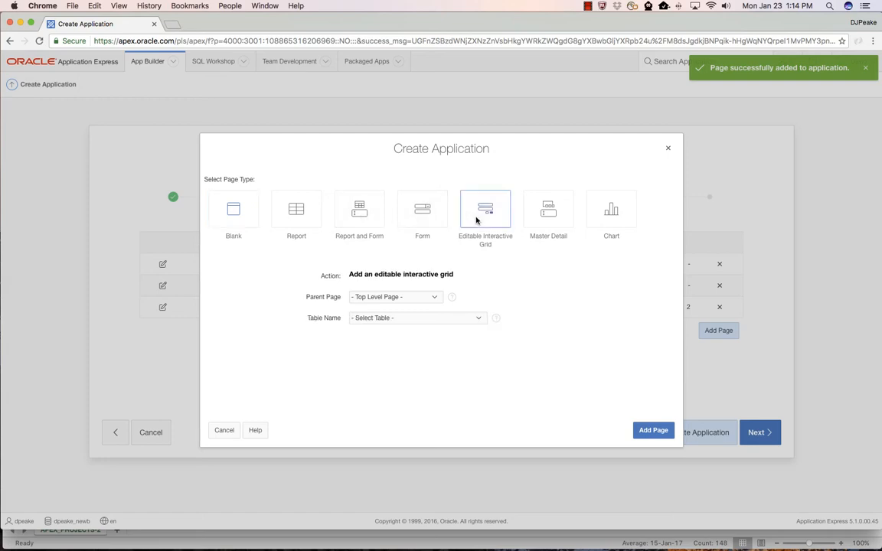
left_click(405, 318)
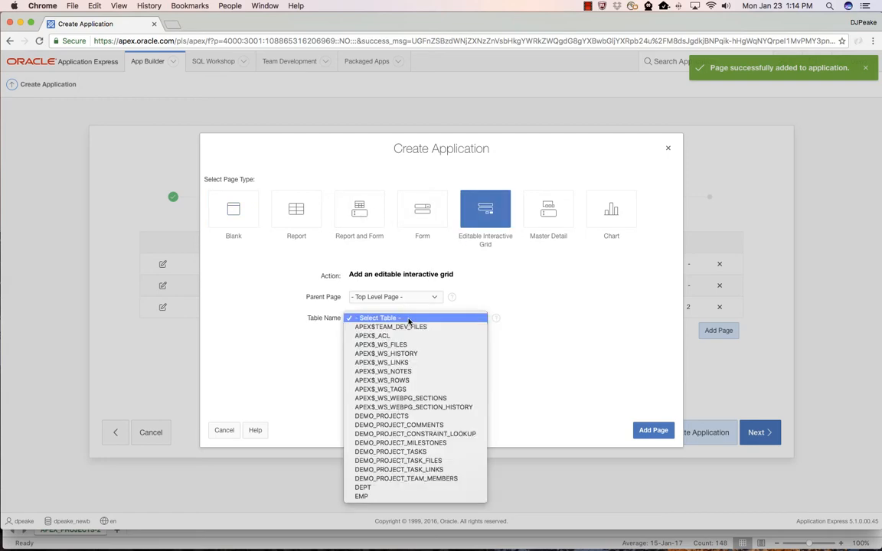
left_click(411, 444)
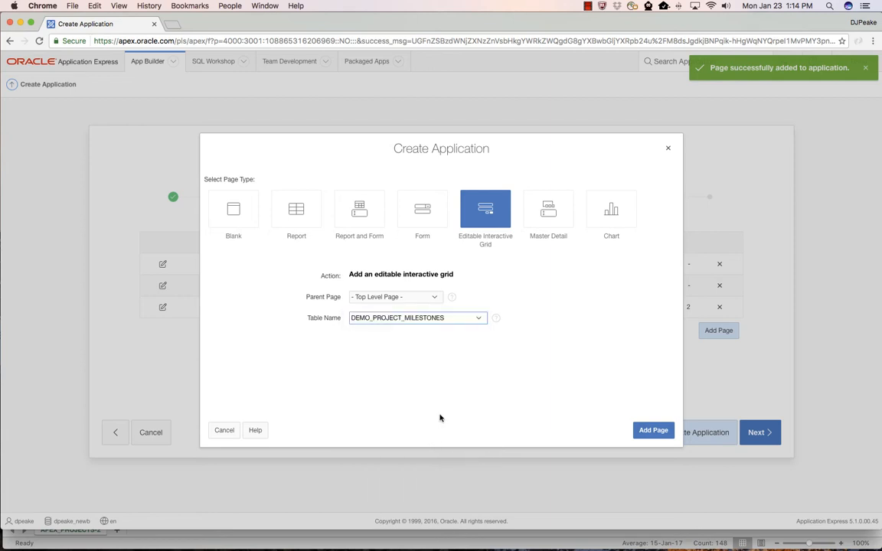
left_click(653, 430)
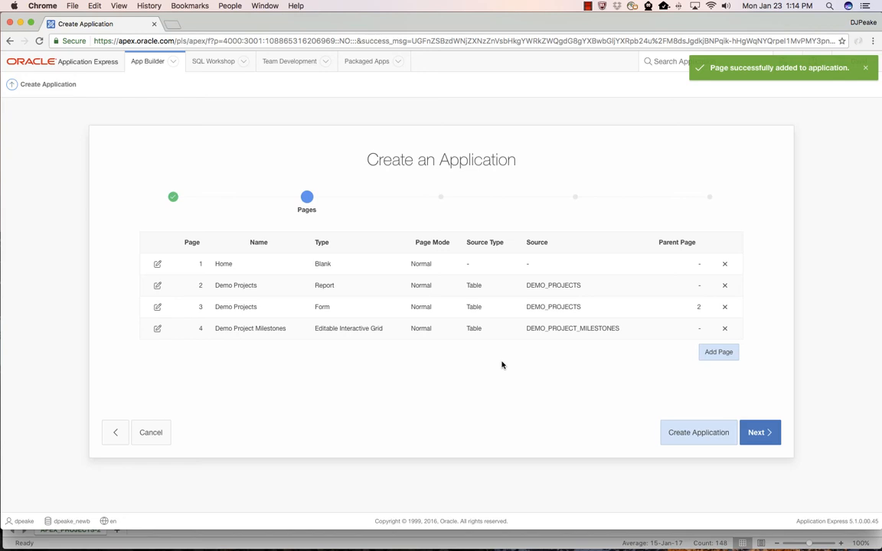
Create the Demo Projects application with the defined pages and run it.
left_click(697, 432)
left_click(736, 452)
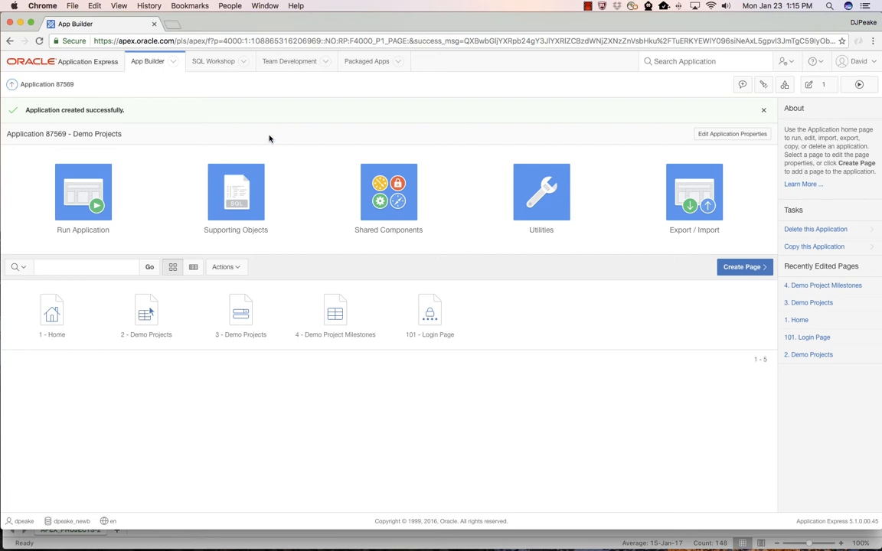
left_click(89, 180)
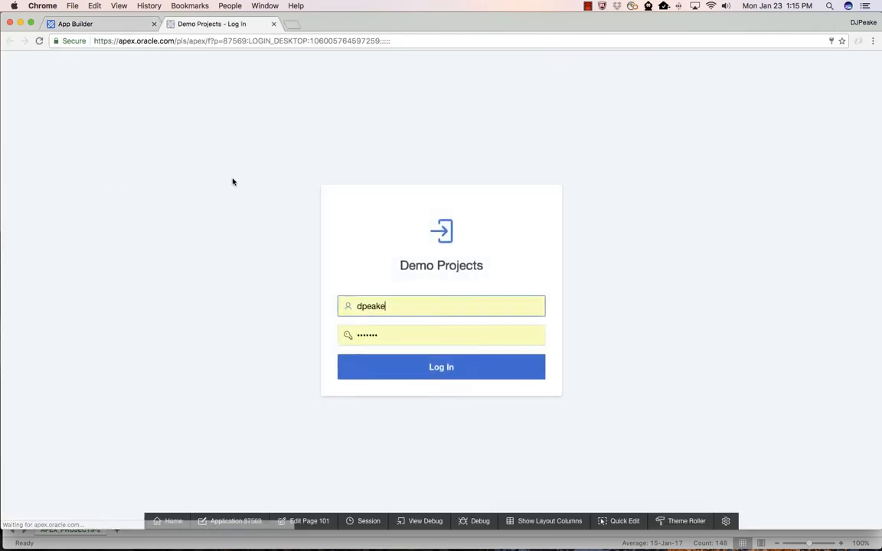
Log in to the Demo Projects application and open the Configure APEX Environment project in its edit form.
left_click(417, 361)
left_click(47, 108)
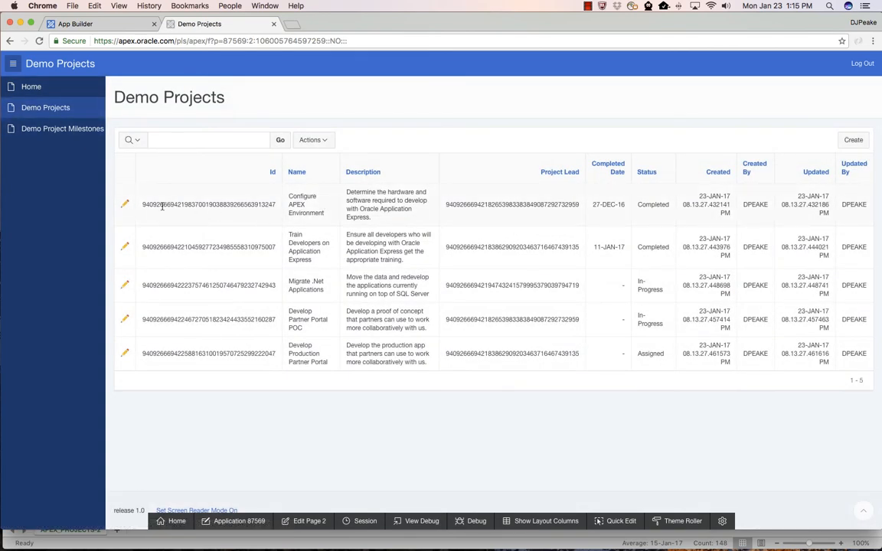
left_click(127, 205)
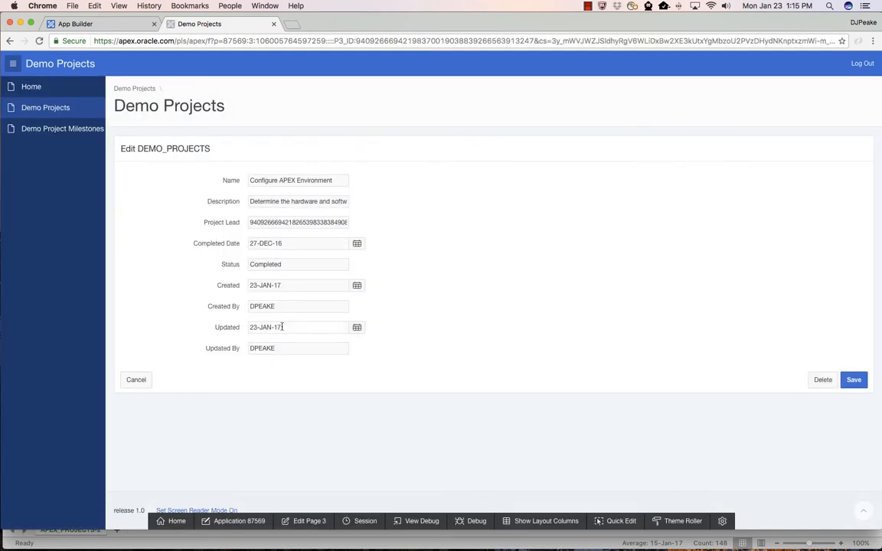
View the Demo Project Milestones grid and open the All Developers Trained milestone name for inline editing, then collapse its pop-up editor.
left_click(73, 132)
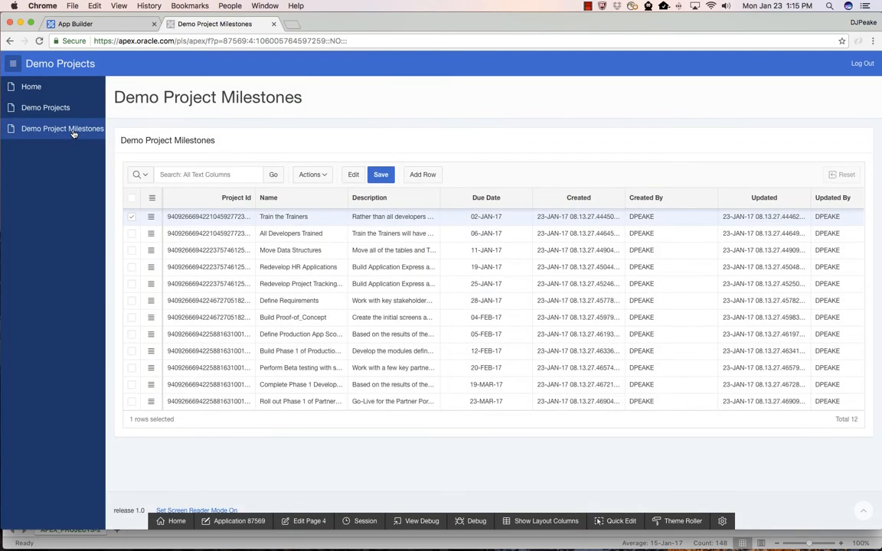
left_click(329, 237)
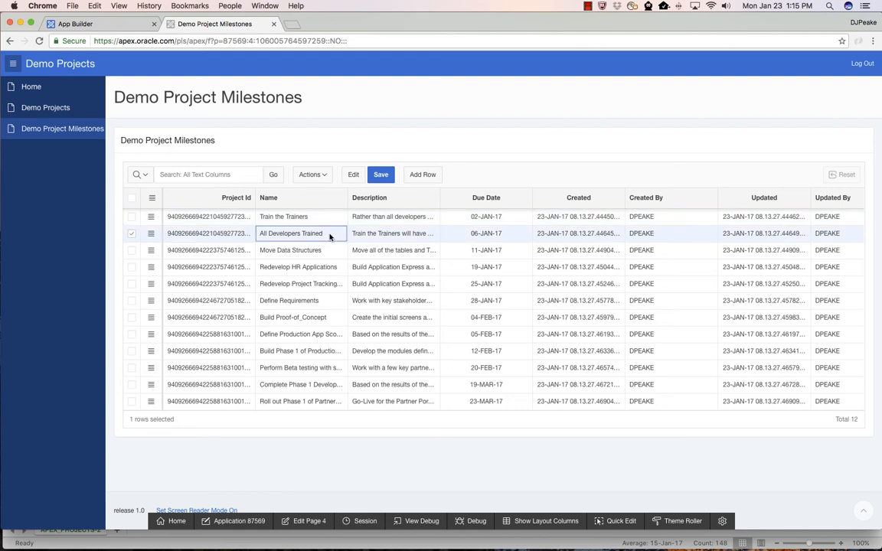
double_click(330, 238)
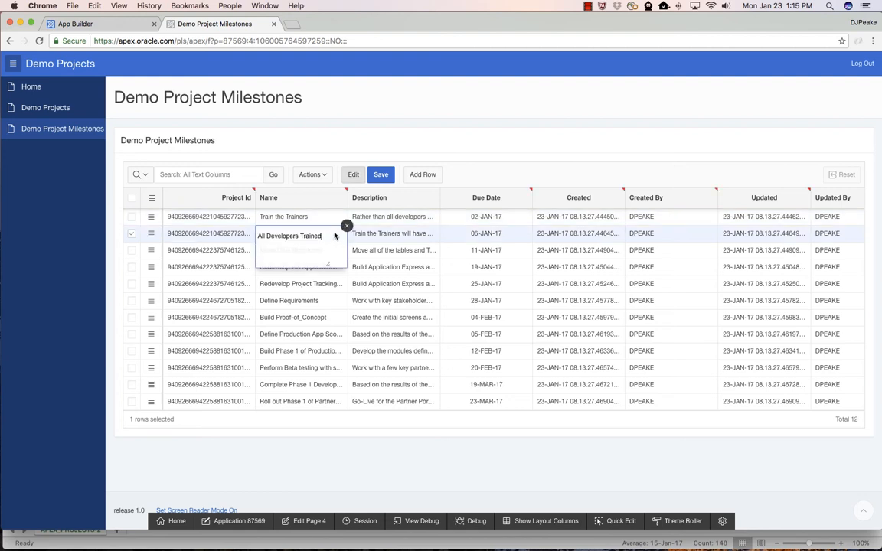
left_click(347, 227)
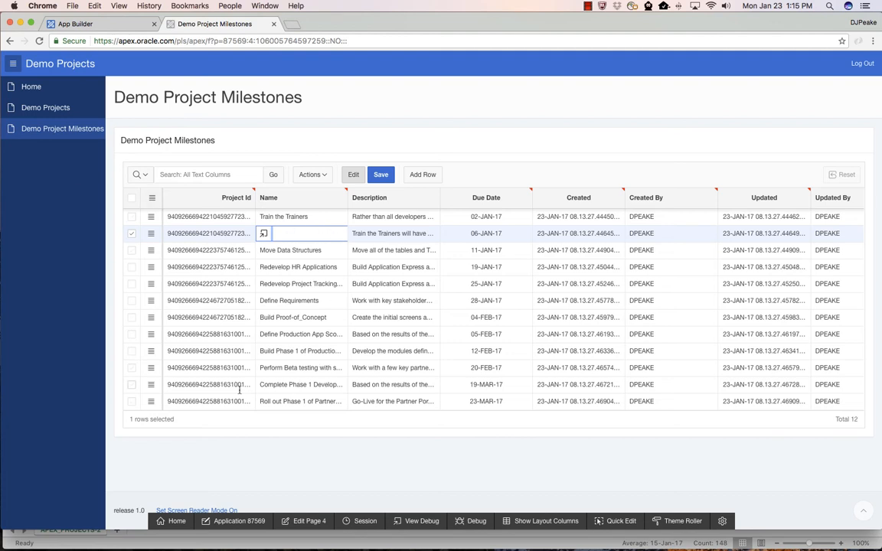
Switch to the APEX_PROJECTS_01192017 workbook in Excel and copy the whole project task table, including its header row.
left_click(127, 26)
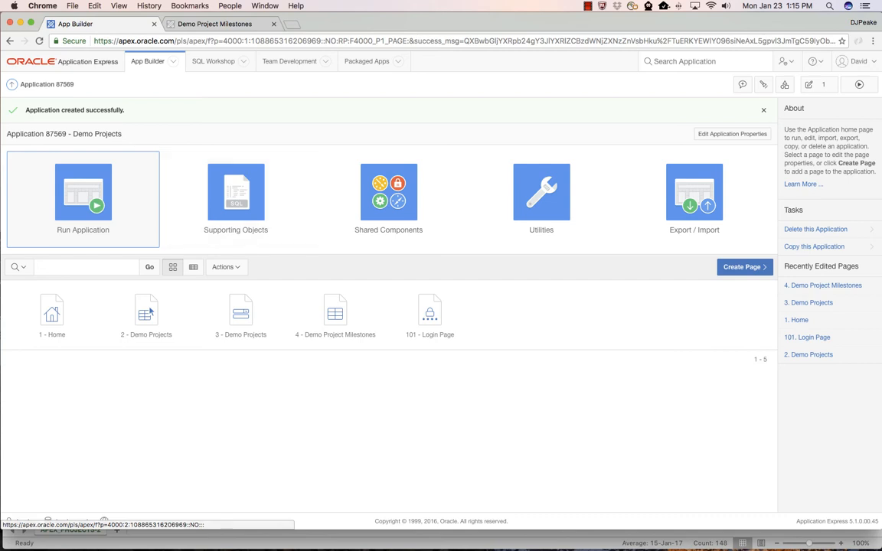
key("super+Tab")
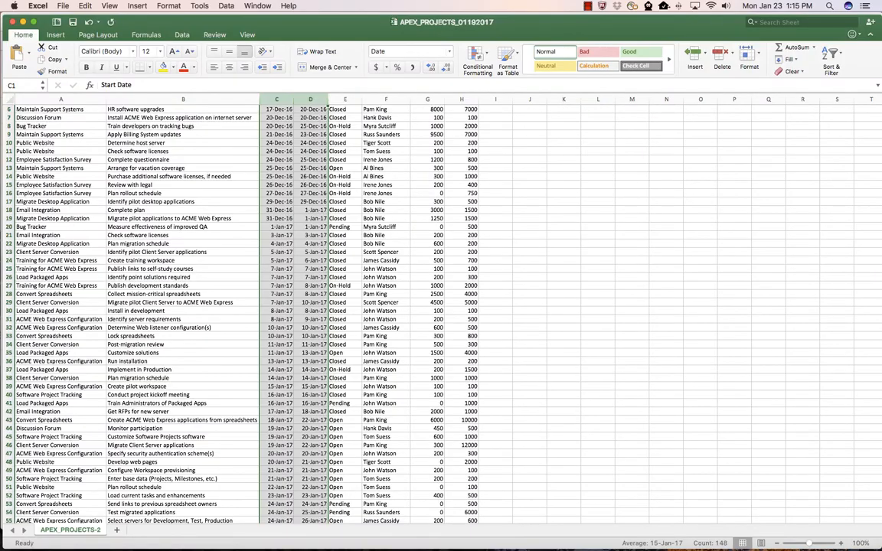
scroll(139, 142, "up", 3)
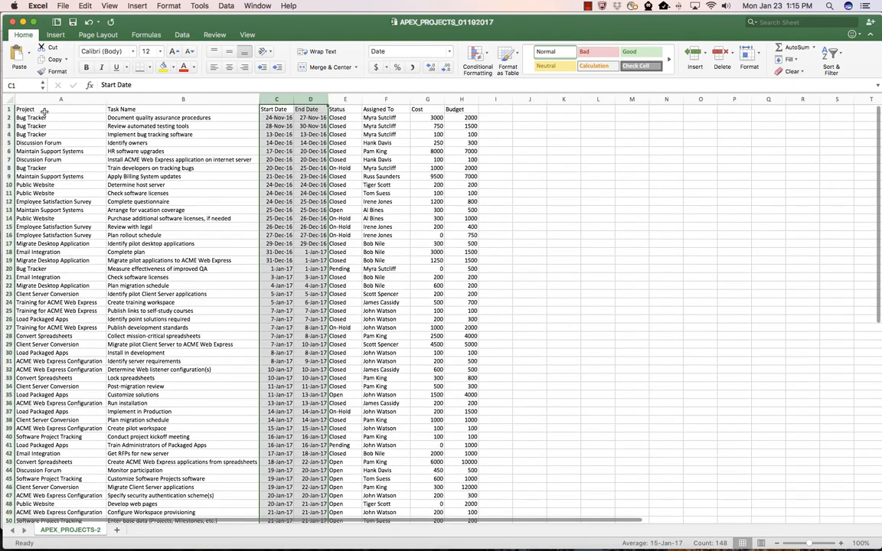
left_click(44, 112)
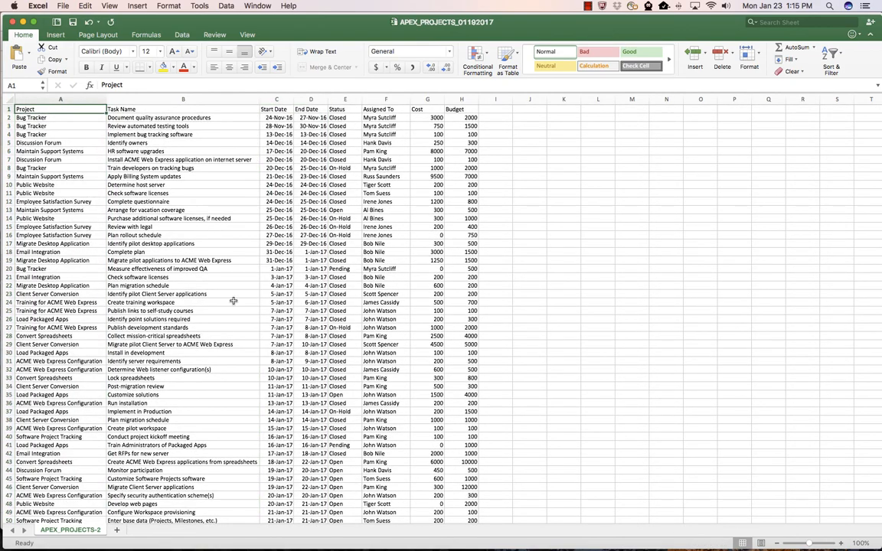
key("super+shift+Down")
key("super+shift+Right")
key("super+c")
scroll(233, 301, "up", 10)
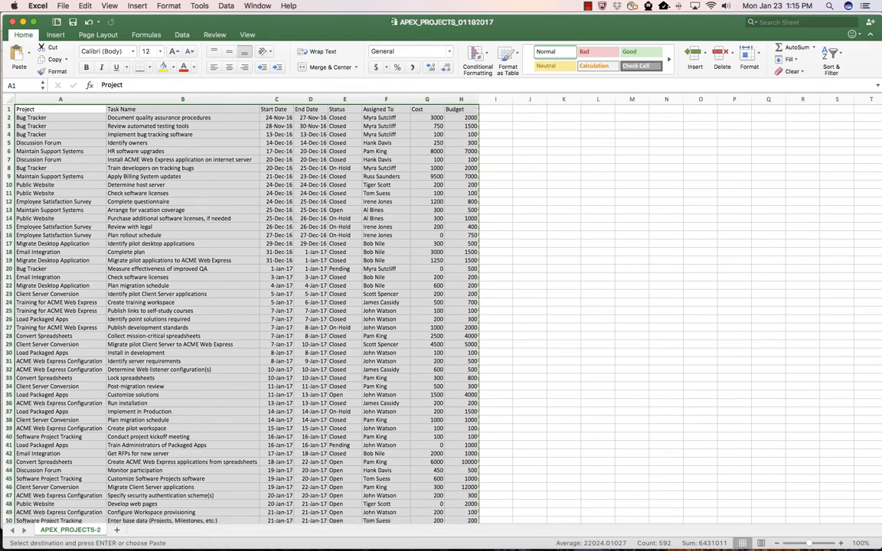
Back in Application Express, start an application from a spreadsheet by copy and paste, supplying the copied data with first-row column names.
key("super+Tab")
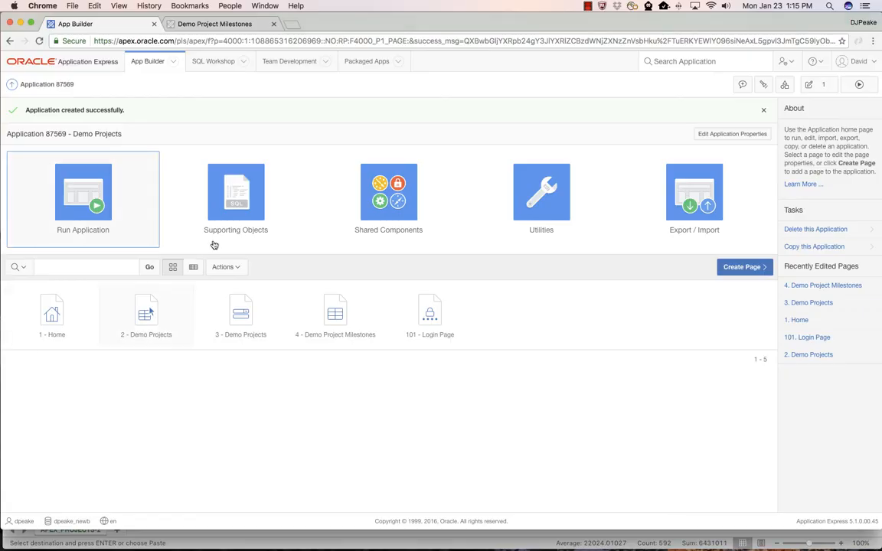
left_click(146, 66)
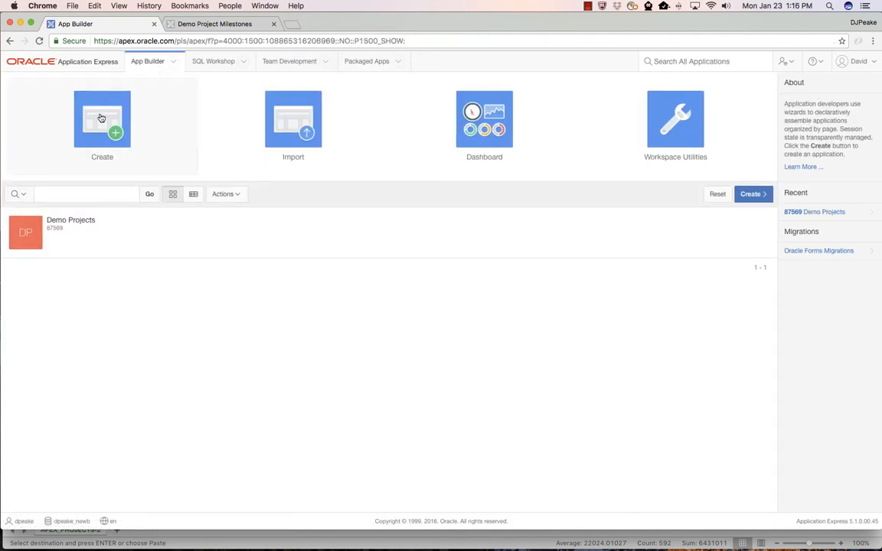
left_click(101, 118)
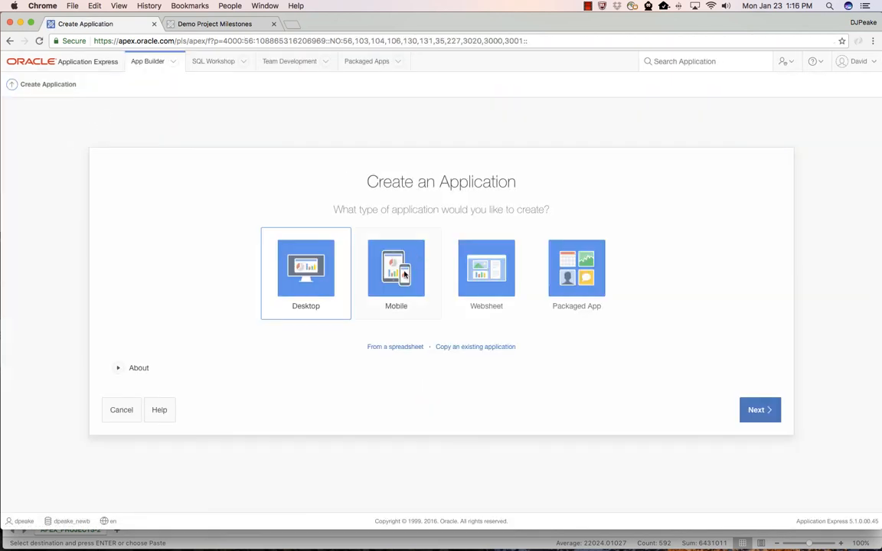
left_click(396, 348)
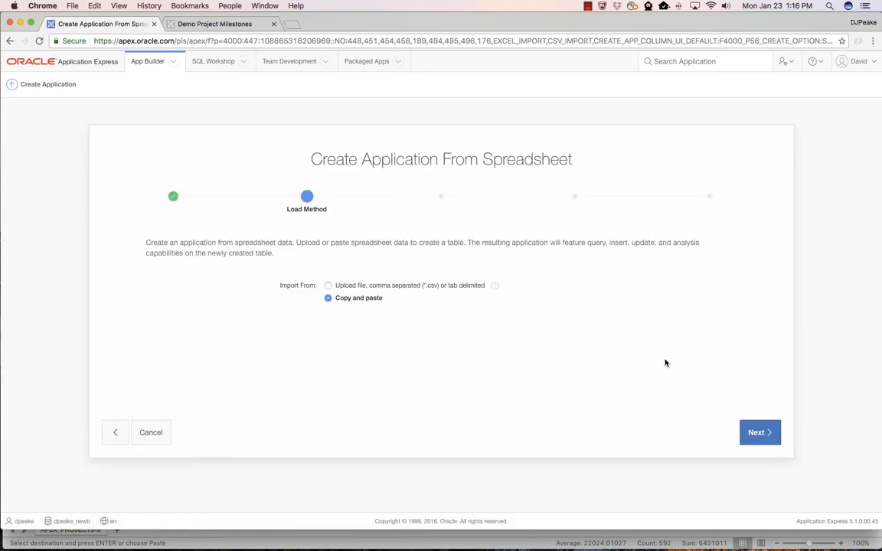
left_click(757, 433)
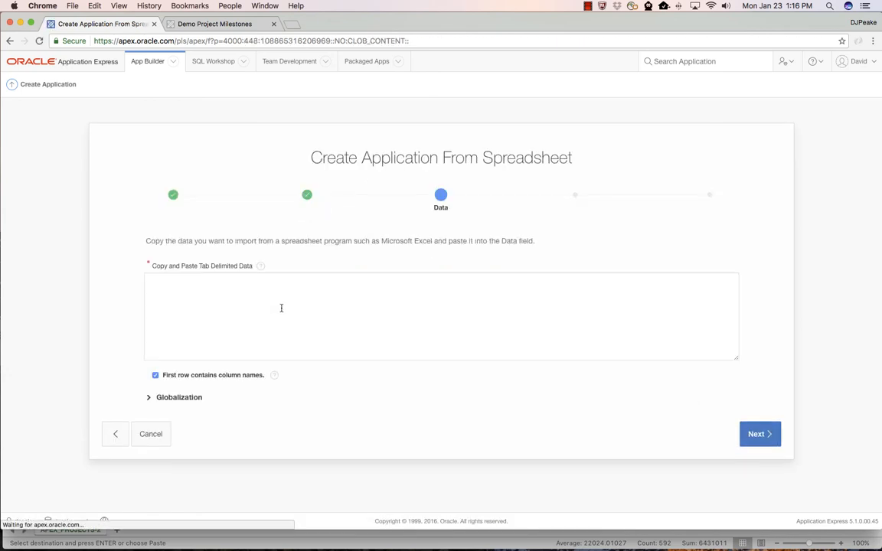
key("super+v")
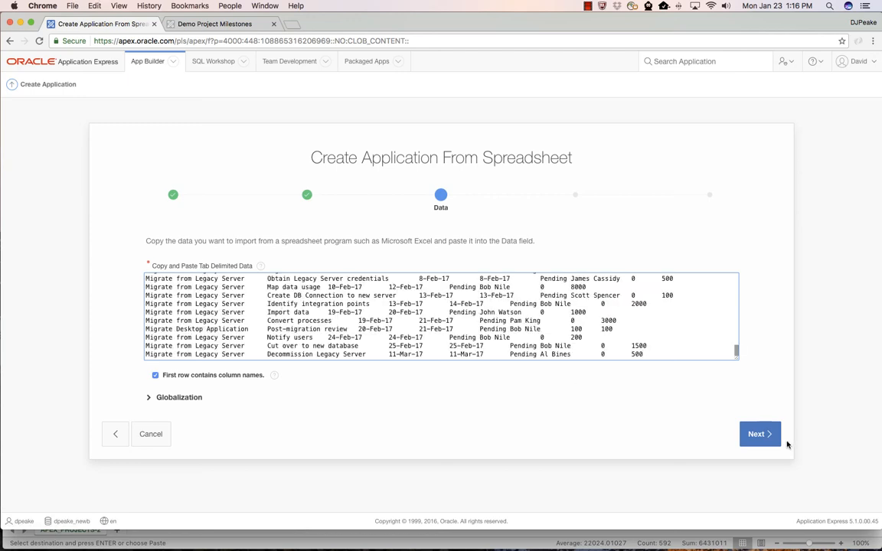
left_click(757, 435)
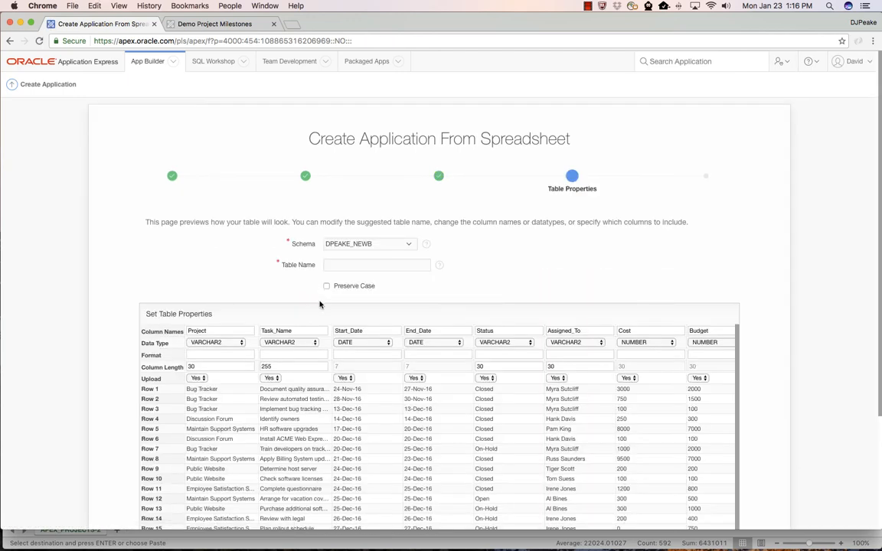
Name the new table Projects, review its column names and data types, and proceed to the application options.
left_click(353, 265)
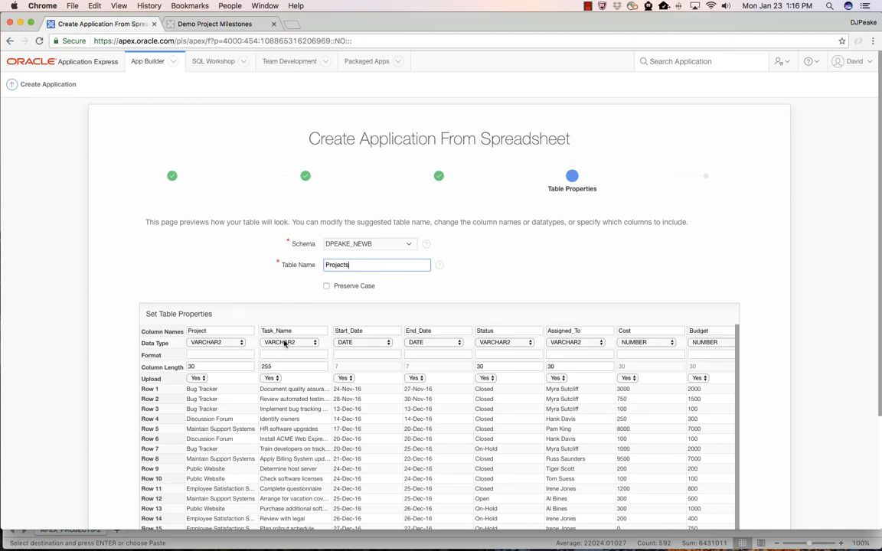
scroll(287, 342, "down", 3)
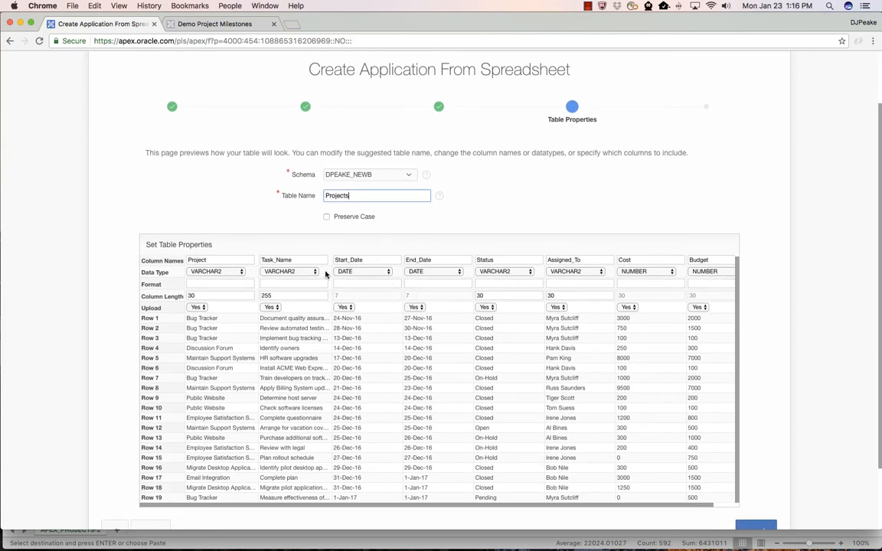
scroll(551, 293, "right", 2)
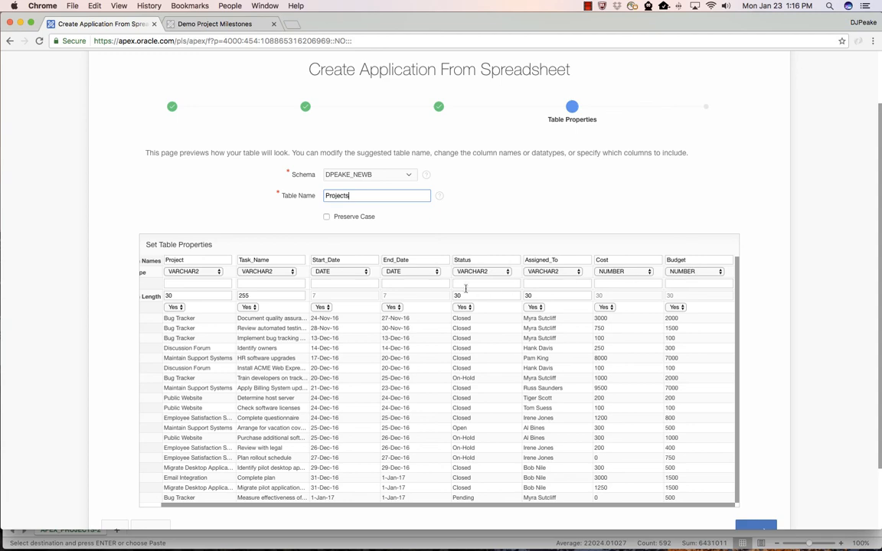
scroll(455, 288, "left", 2)
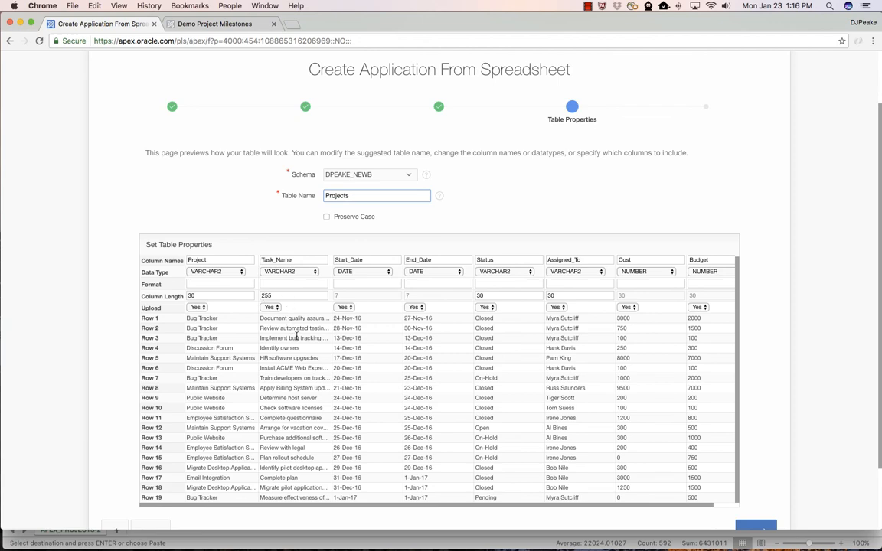
scroll(289, 326, "down", 3)
left_click(754, 454)
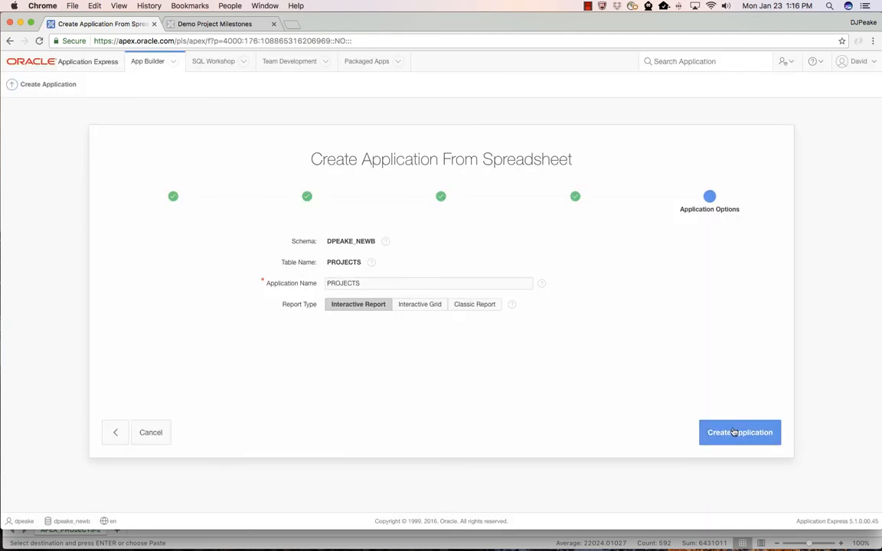
Create the PROJECTS application with the Interactive Report type, run it and log in.
left_click(733, 433)
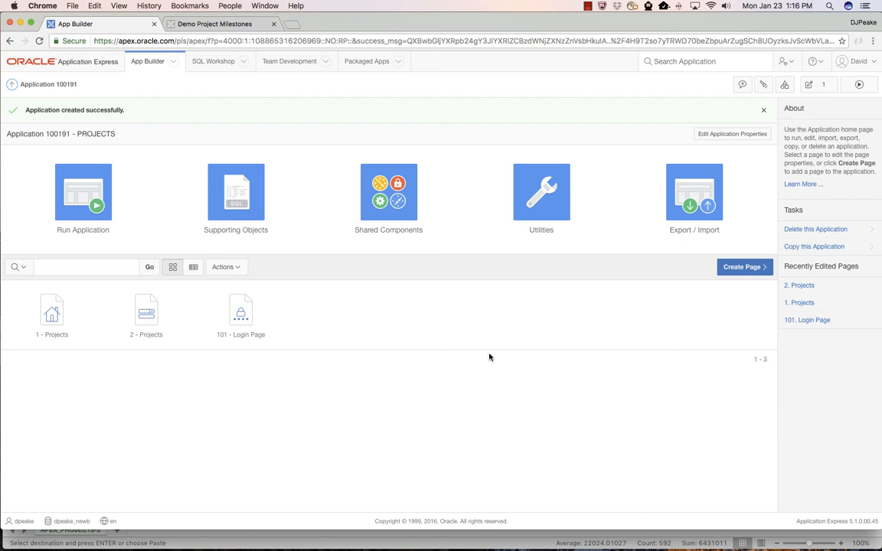
left_click(84, 189)
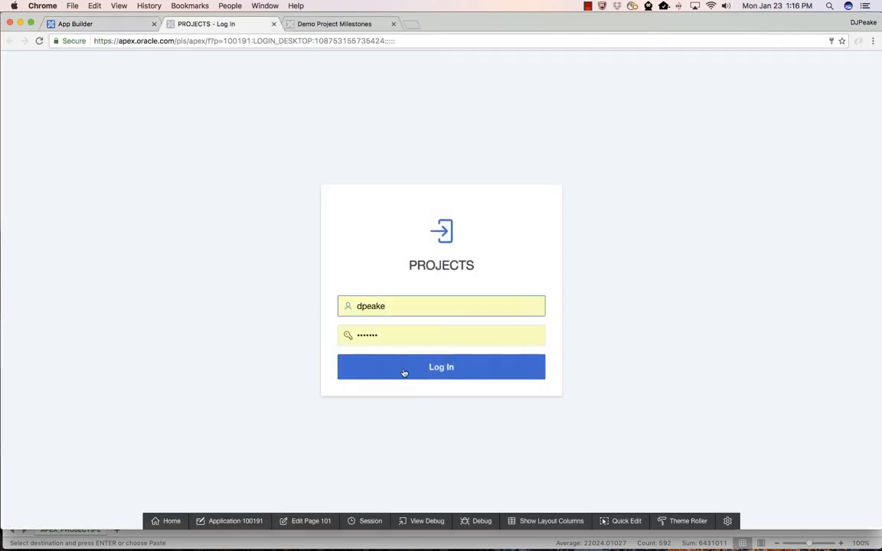
left_click(442, 367)
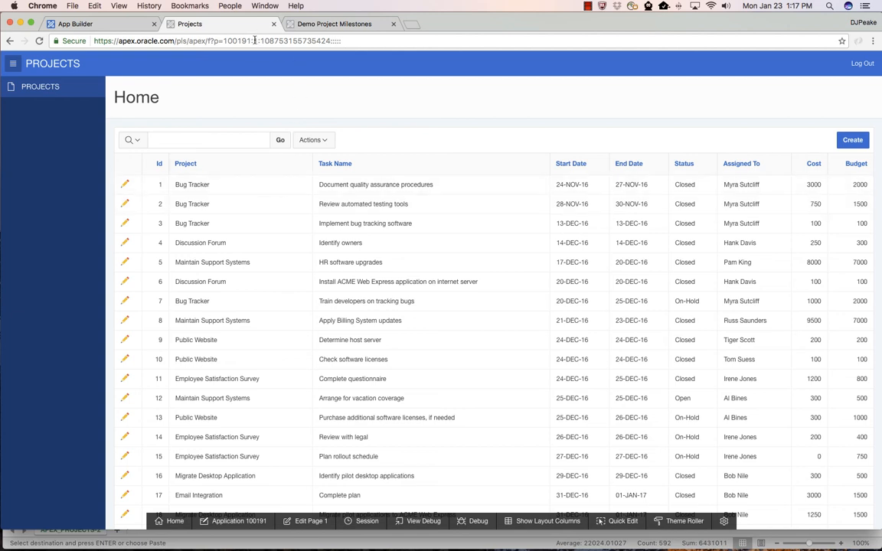
Highlight the application's base URL through its ID, and view the first Bug Tracker task's edit form without changing it.
left_click_drag(250, 41, 83, 42)
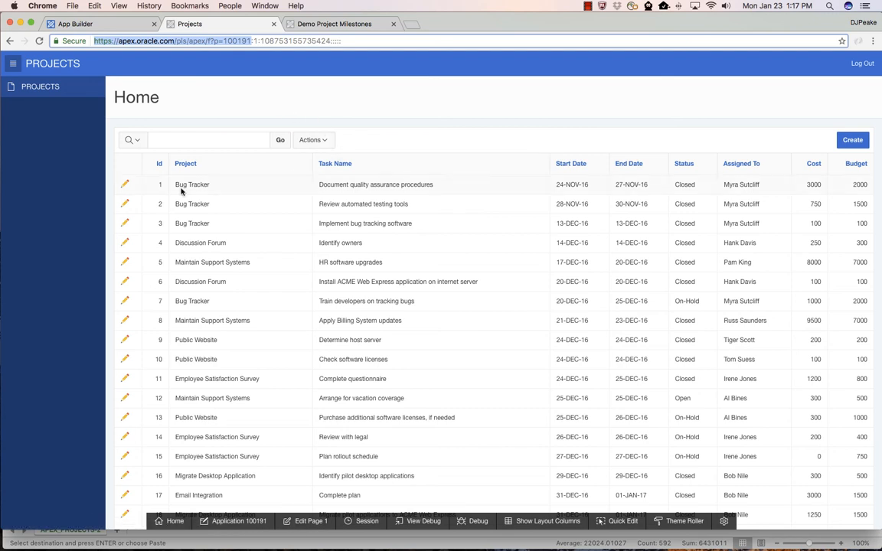
left_click(125, 184)
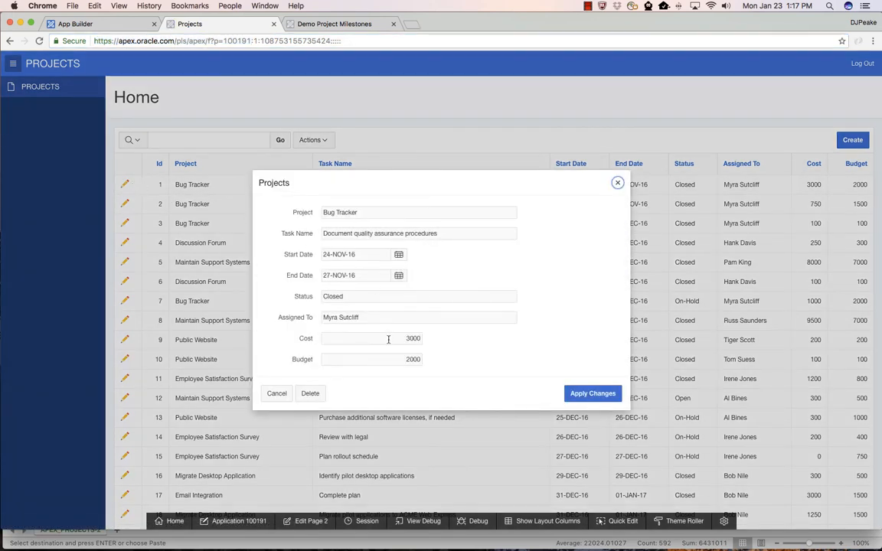
left_click(276, 393)
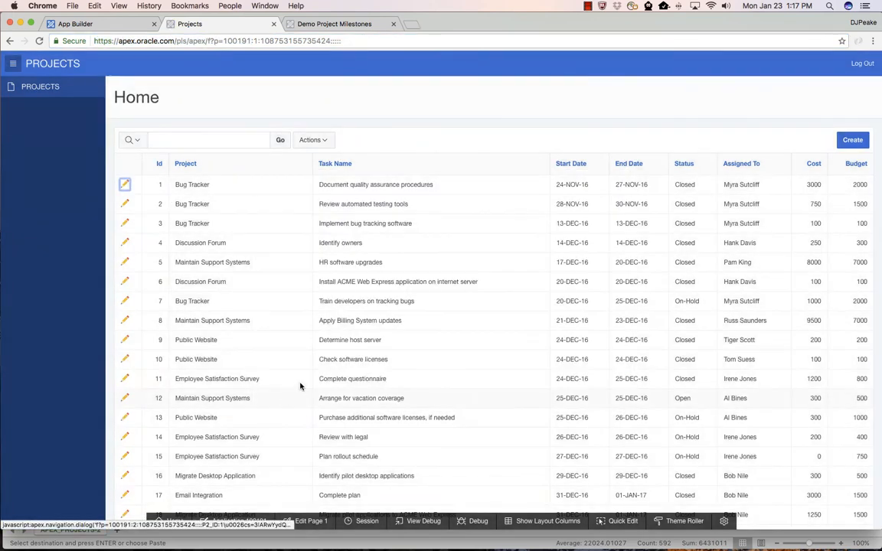